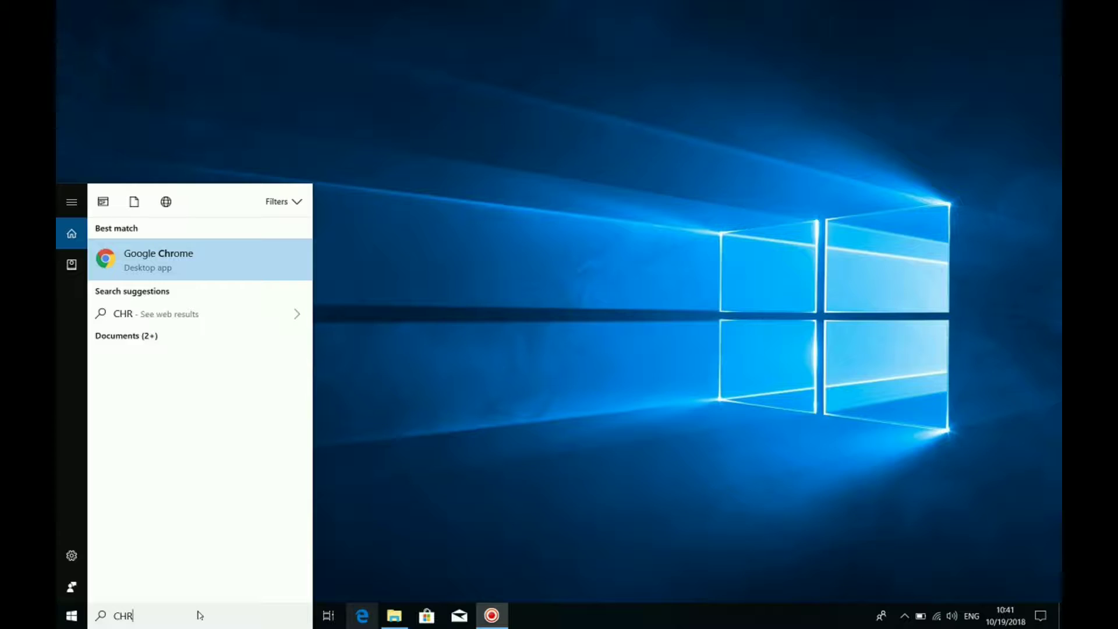
Open Google Chrome and search Google for "oracle 10g download"
key(Return)
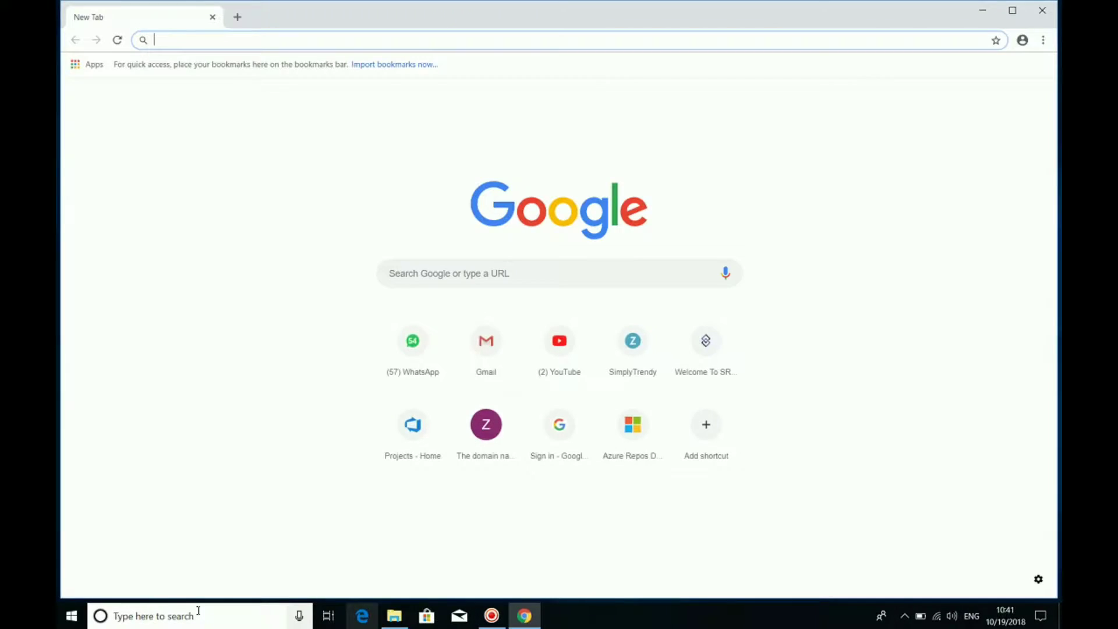
text(ORACL)
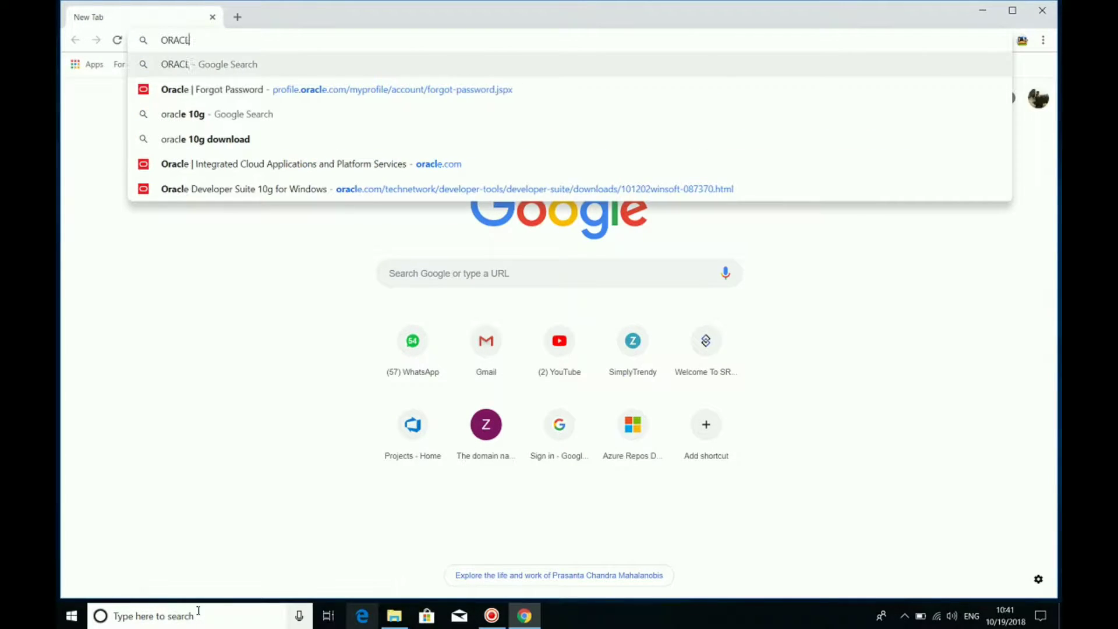
text(E 10G)
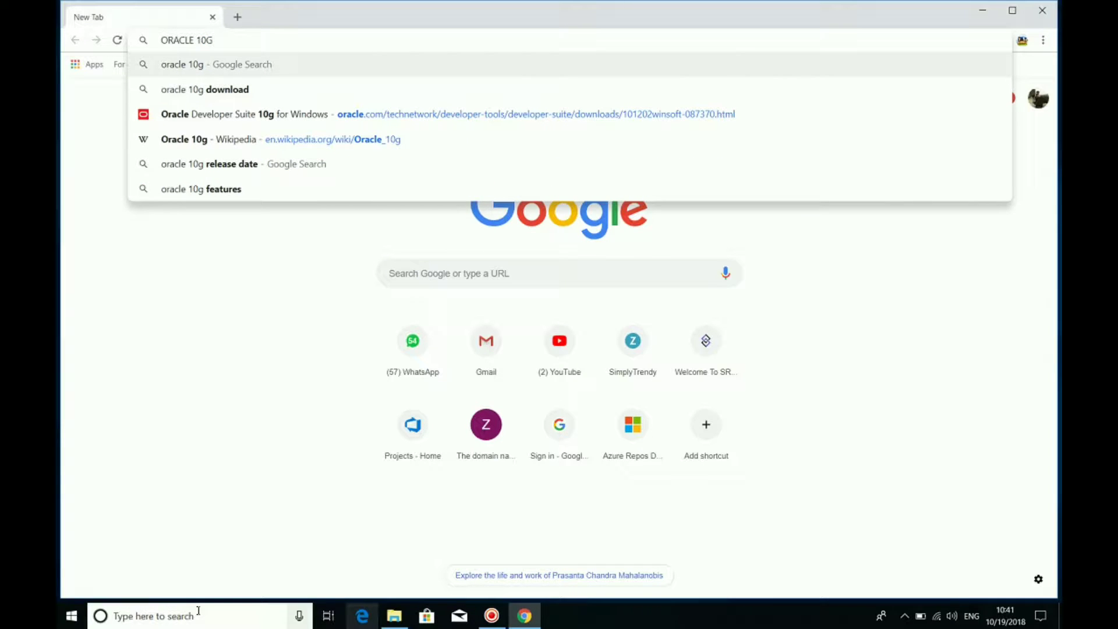
key(Down)
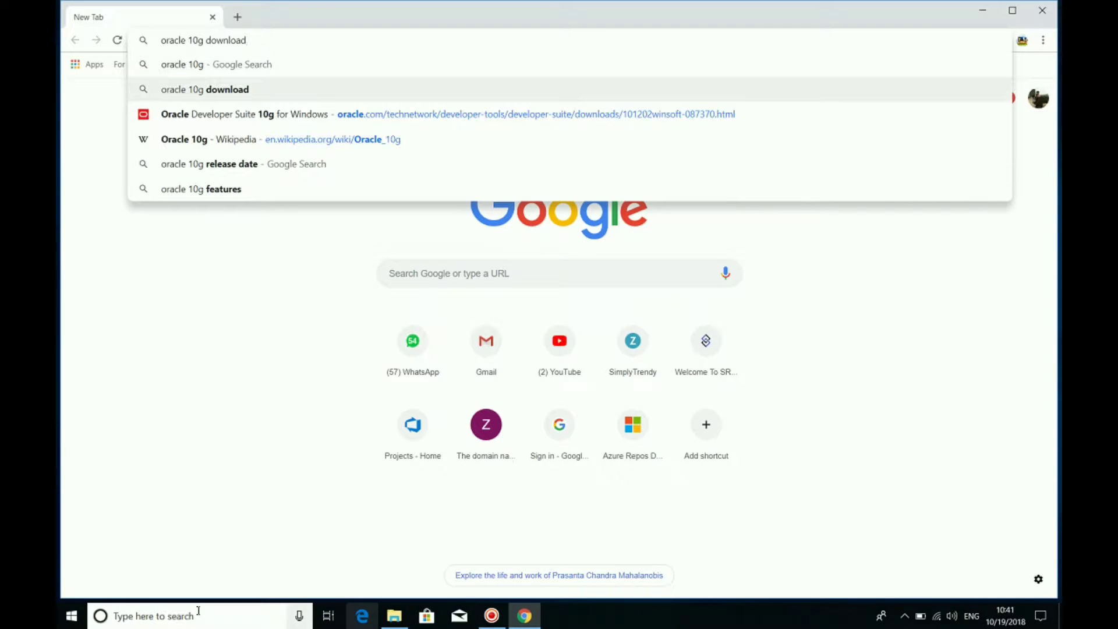
key(Return)
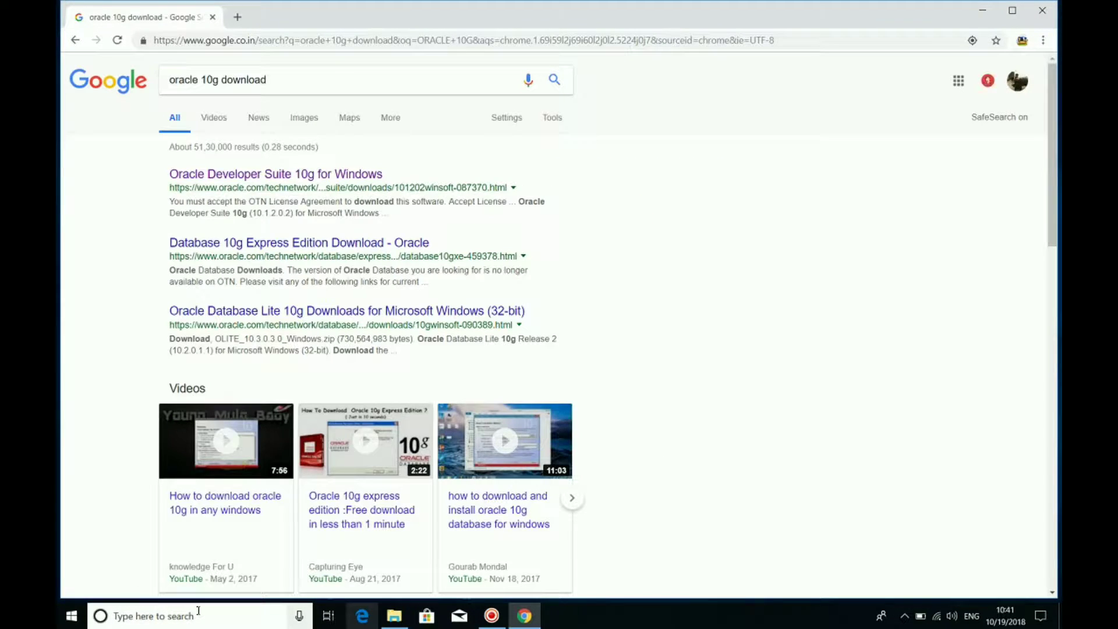
Accept the license agreement on the Oracle Developer Suite 10g for Windows page and request the ds_windows_x86_101202_disk1.zip download
click(338, 174)
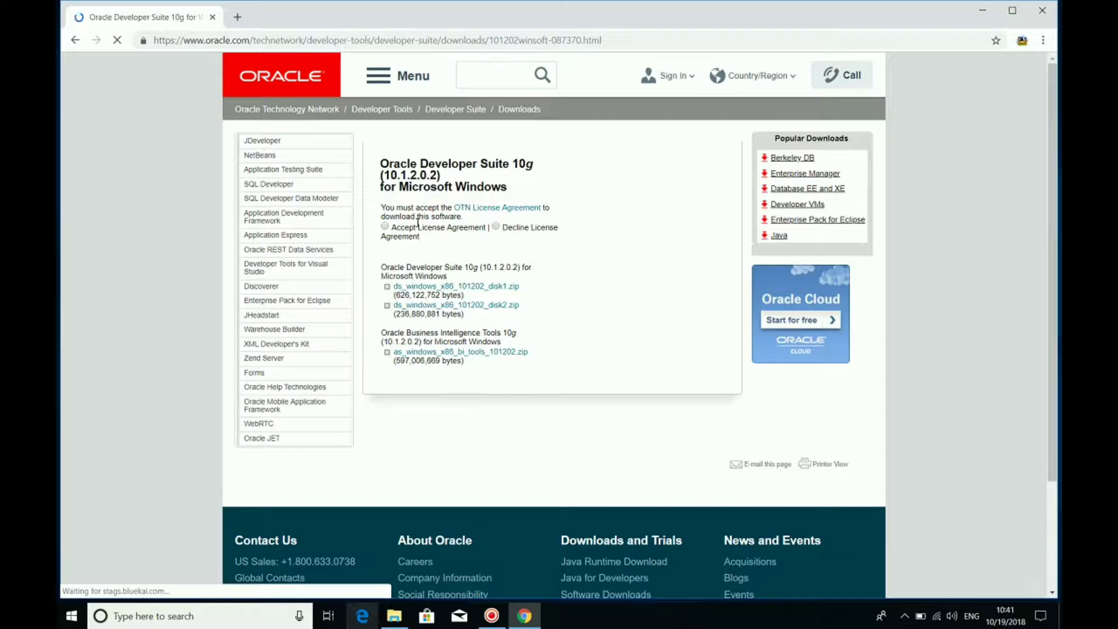
click(385, 227)
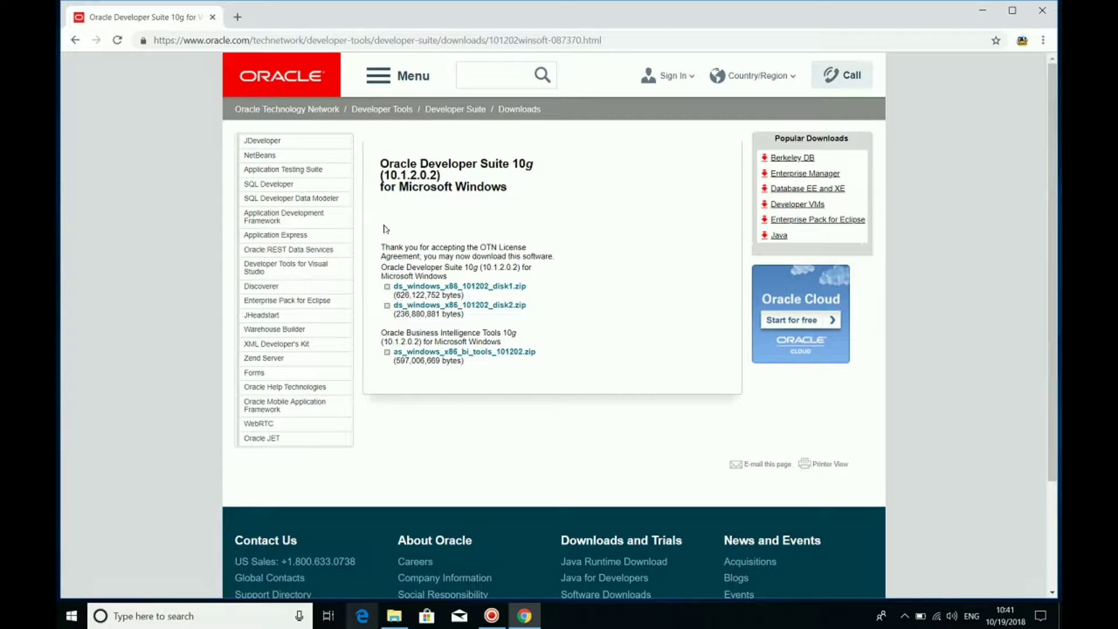
click(459, 291)
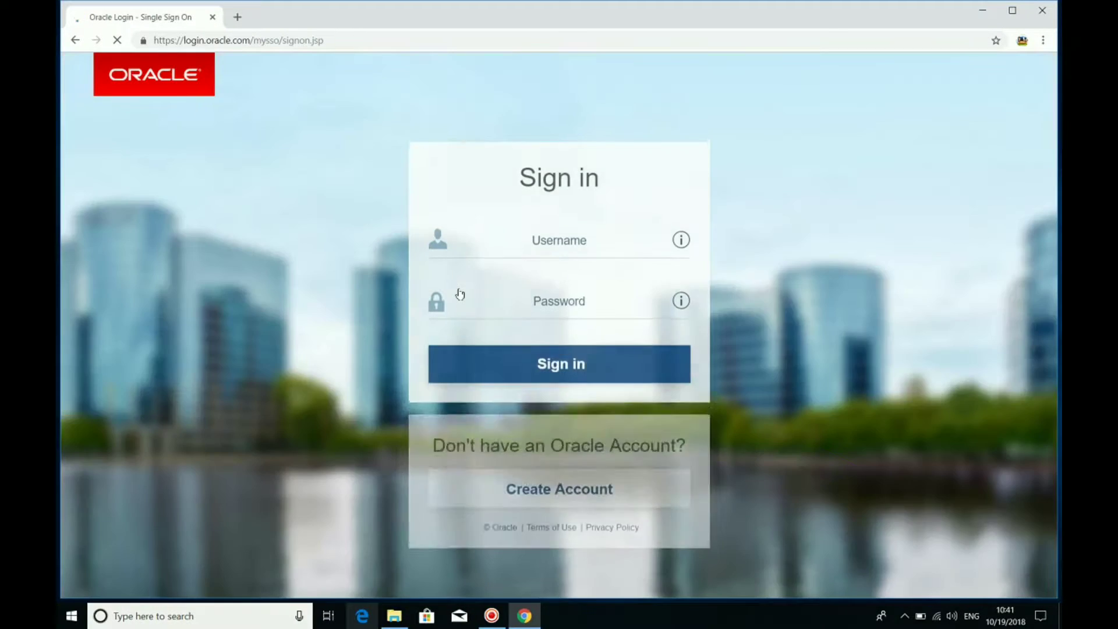
click(586, 241)
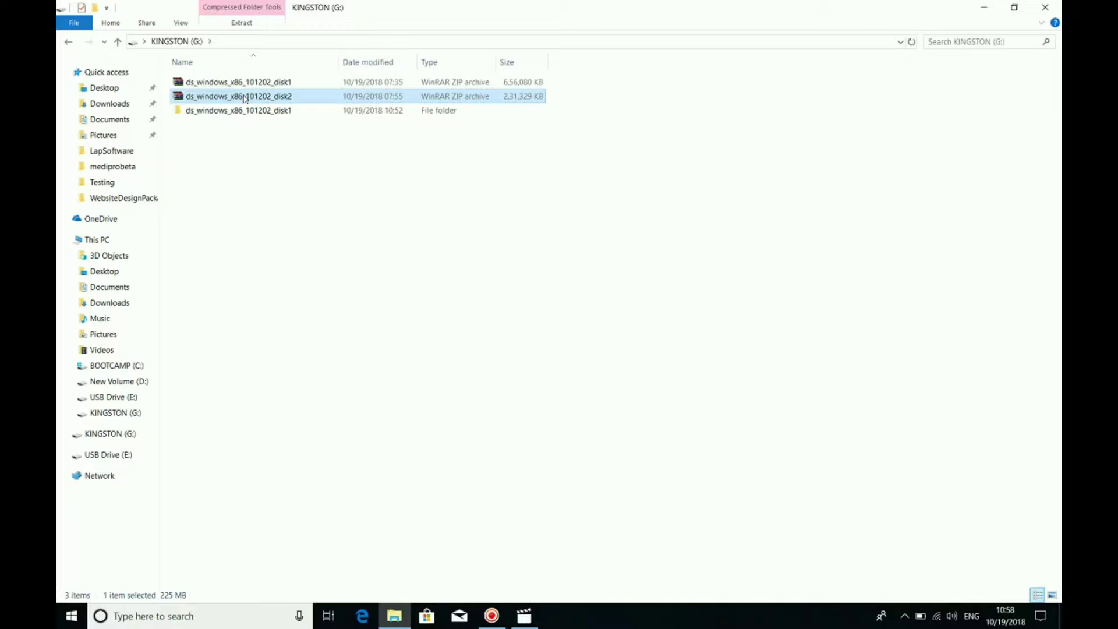
Extract the ds_windows_x86_101202_disk2 archive on the KINGSTON drive to G:\ds_windows_x86_101202_disk2
right_click(245, 98)
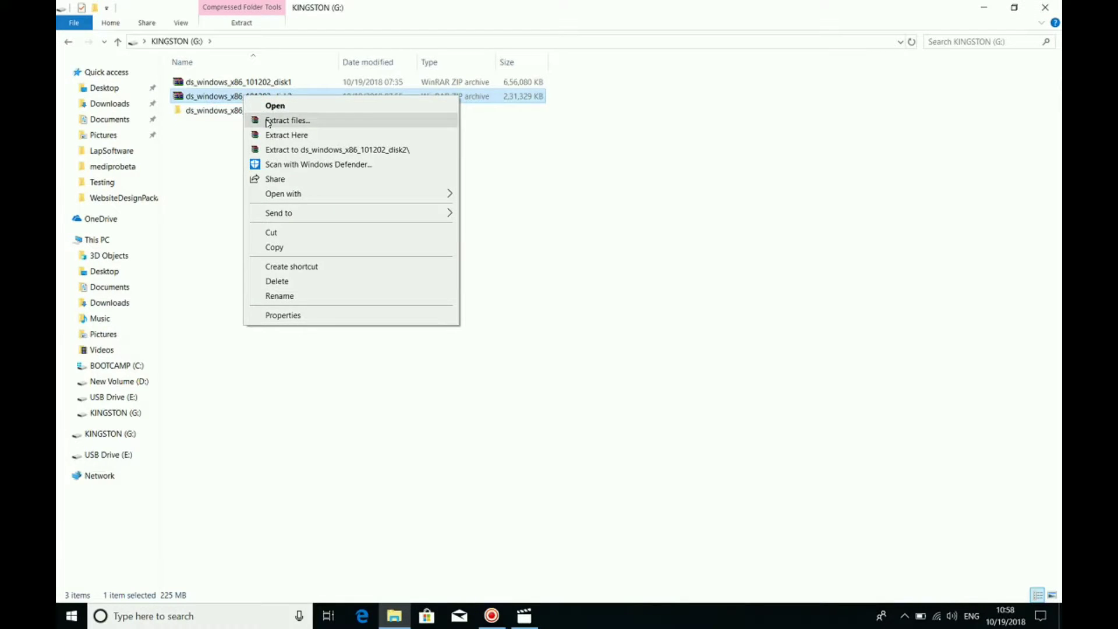
click(268, 121)
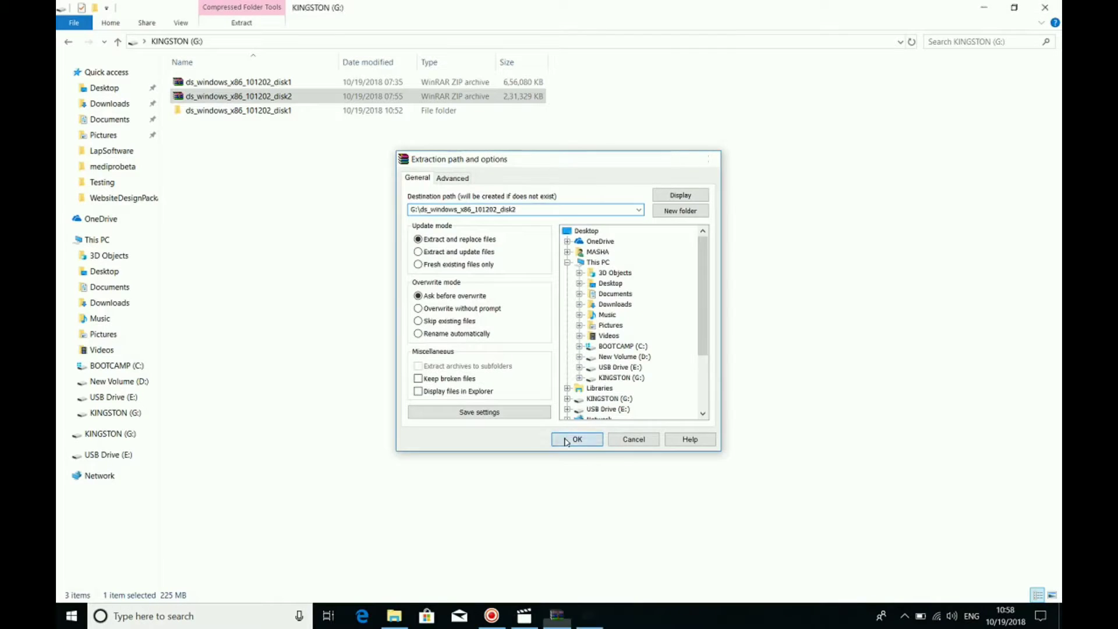
click(576, 440)
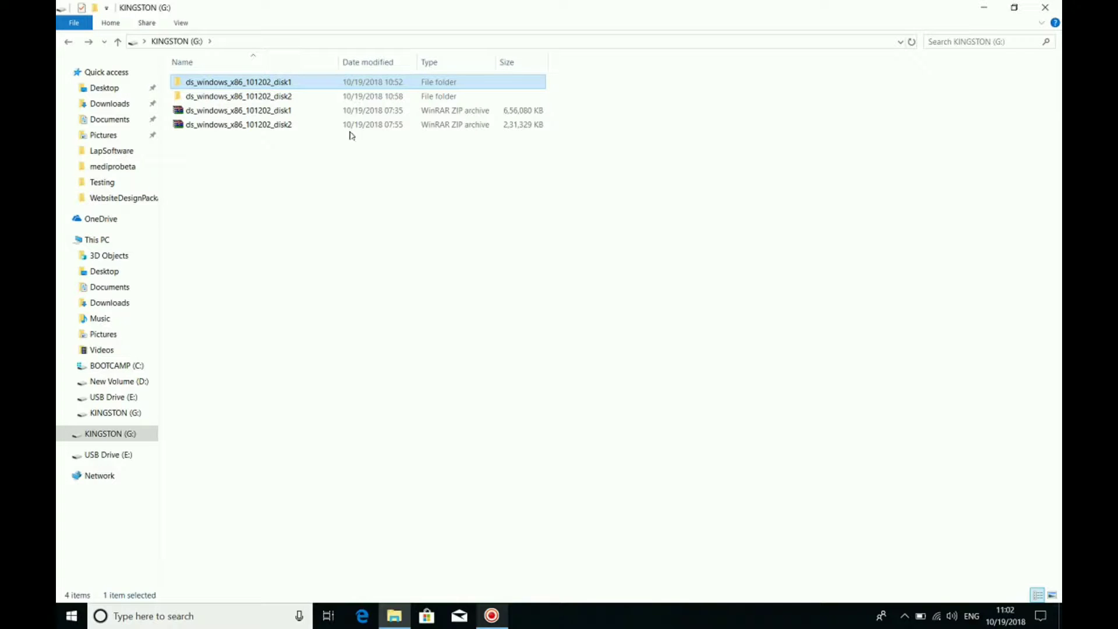
Try to run setup from the extracted ds_windows_x86_101202_disk1 folder and minimize the Oracle Universal Installer window
double_click(317, 82)
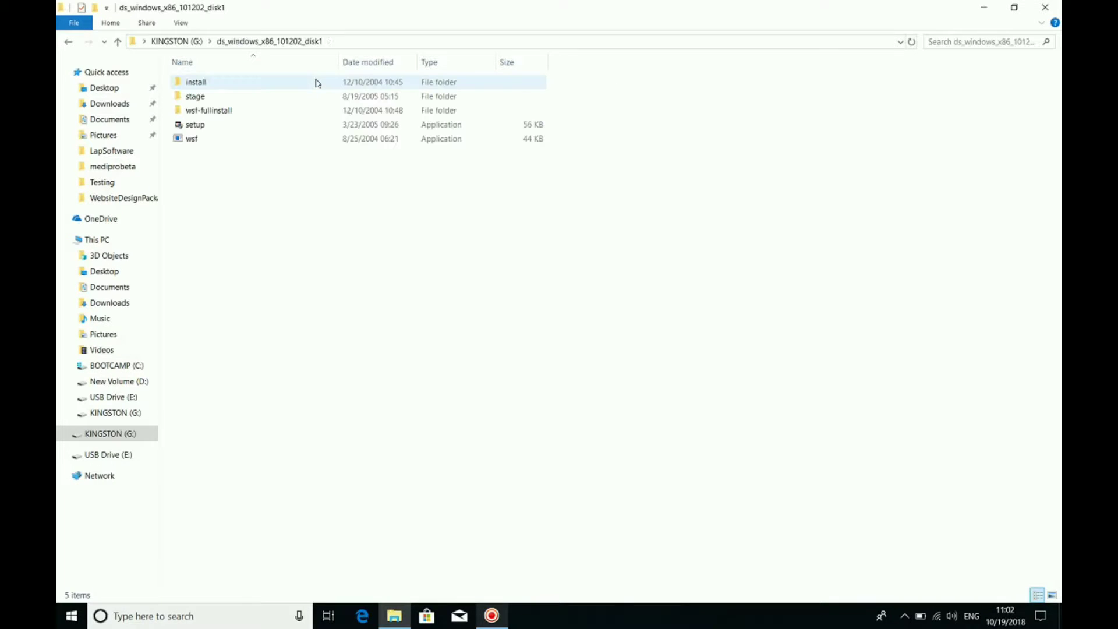
click(260, 129)
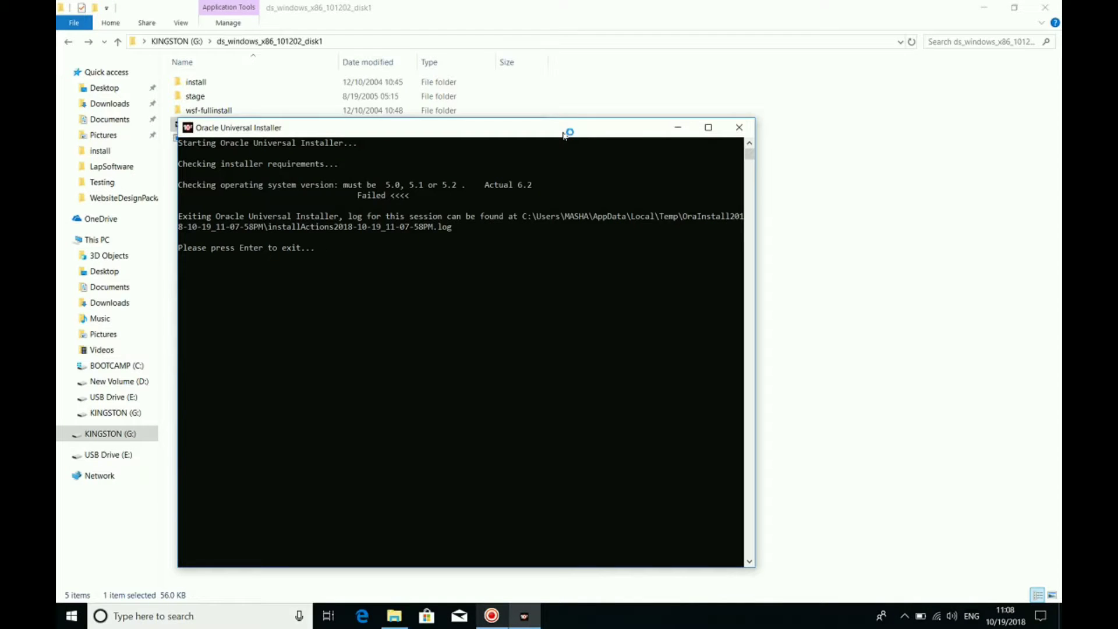
drag(568, 132, 663, 120)
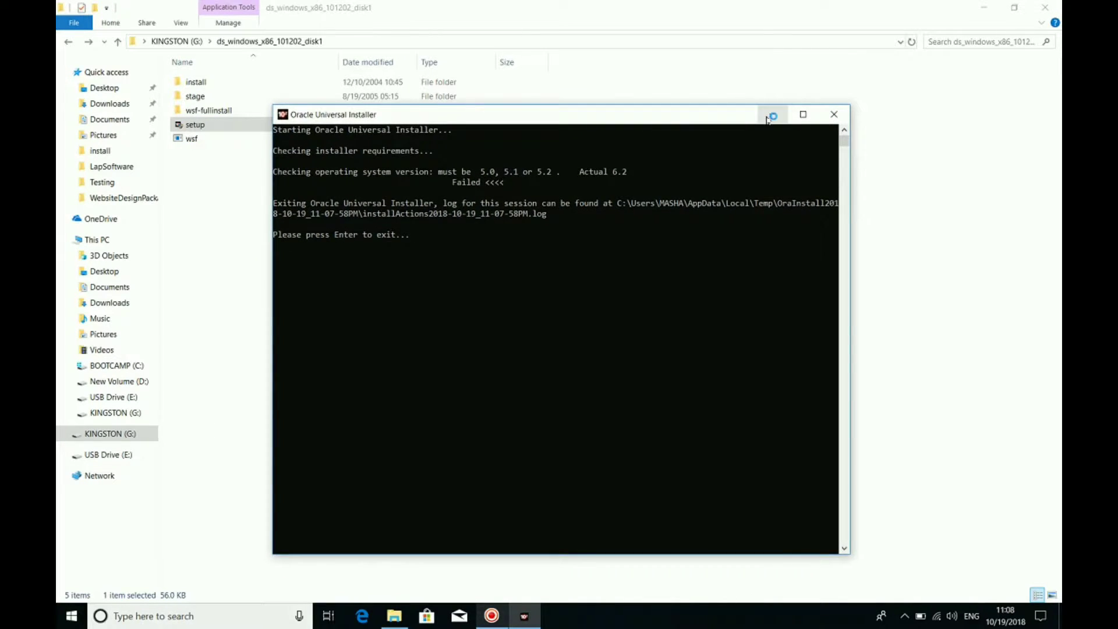
click(772, 115)
Open the oraparam configuration file from the install folder in Notepad
double_click(251, 85)
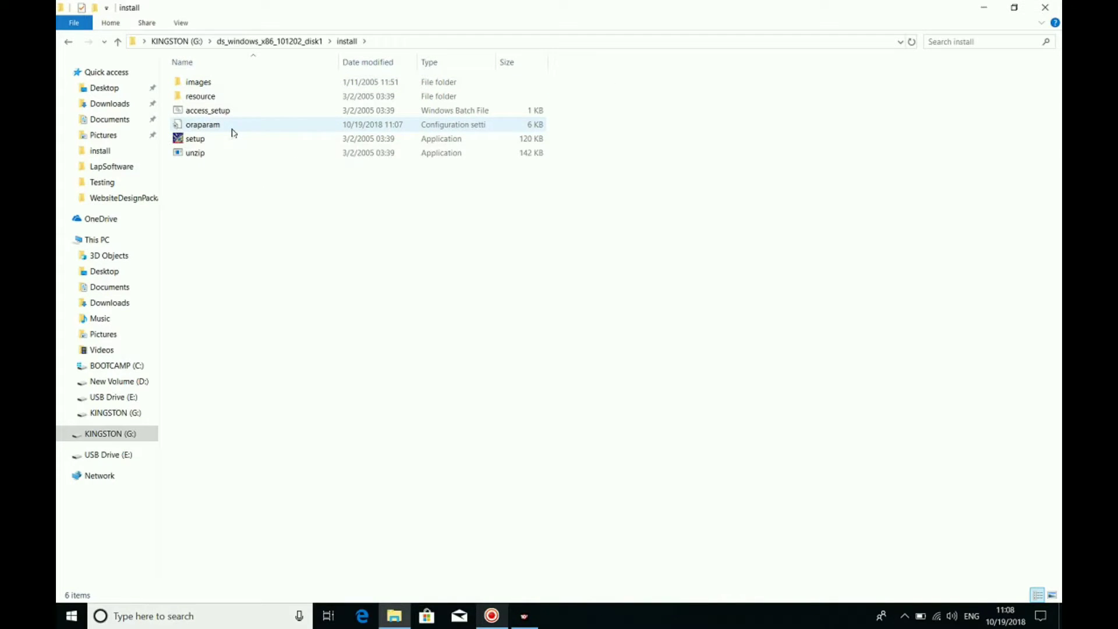
right_click(231, 131)
click(215, 126)
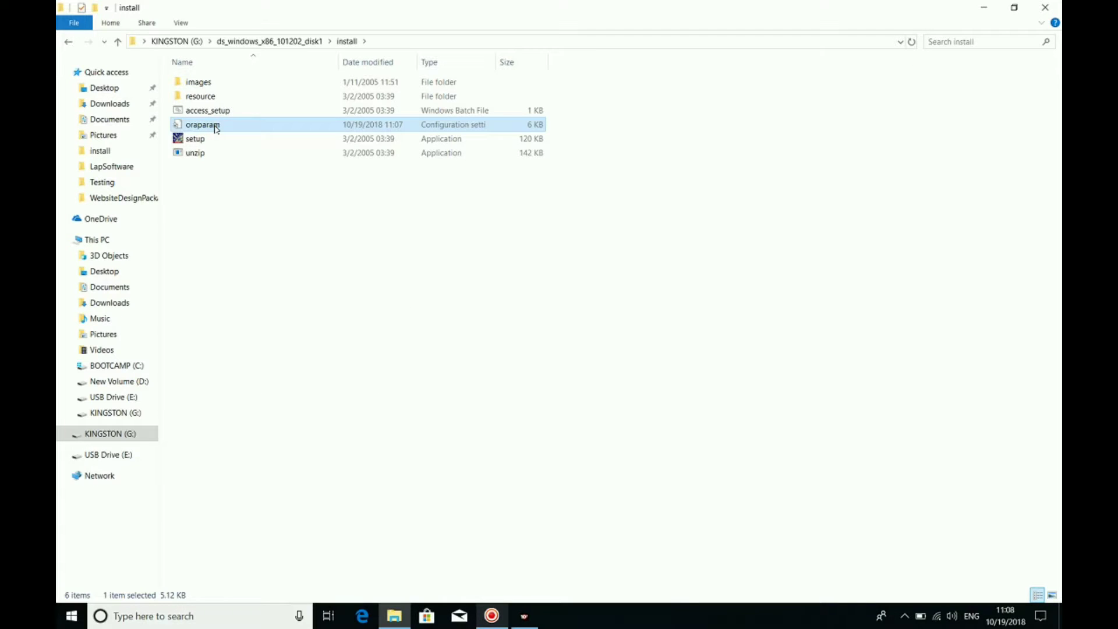
right_click(215, 127)
click(244, 166)
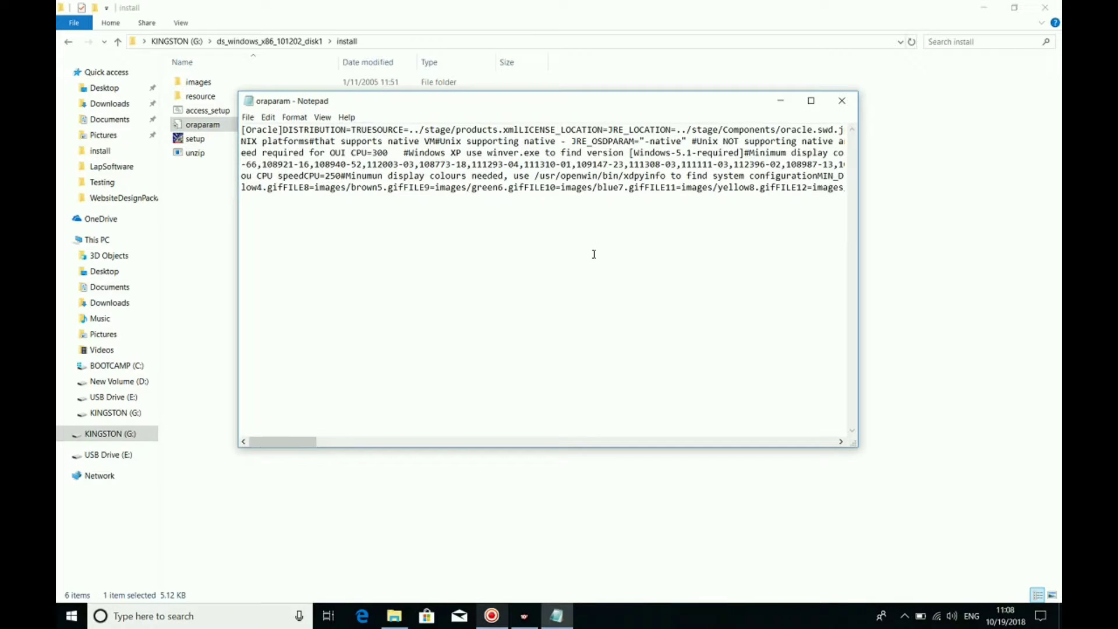
Find the text "Certified Versions" in the oraparam file, searching upward and then downward
key(ctrl+f)
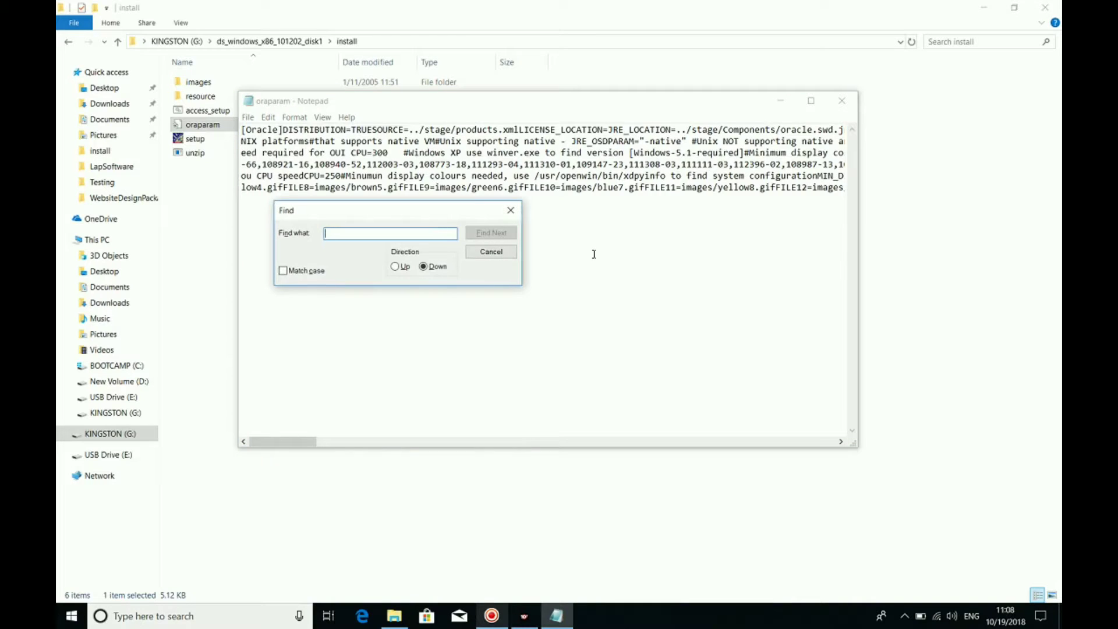
text(Certified Versions)
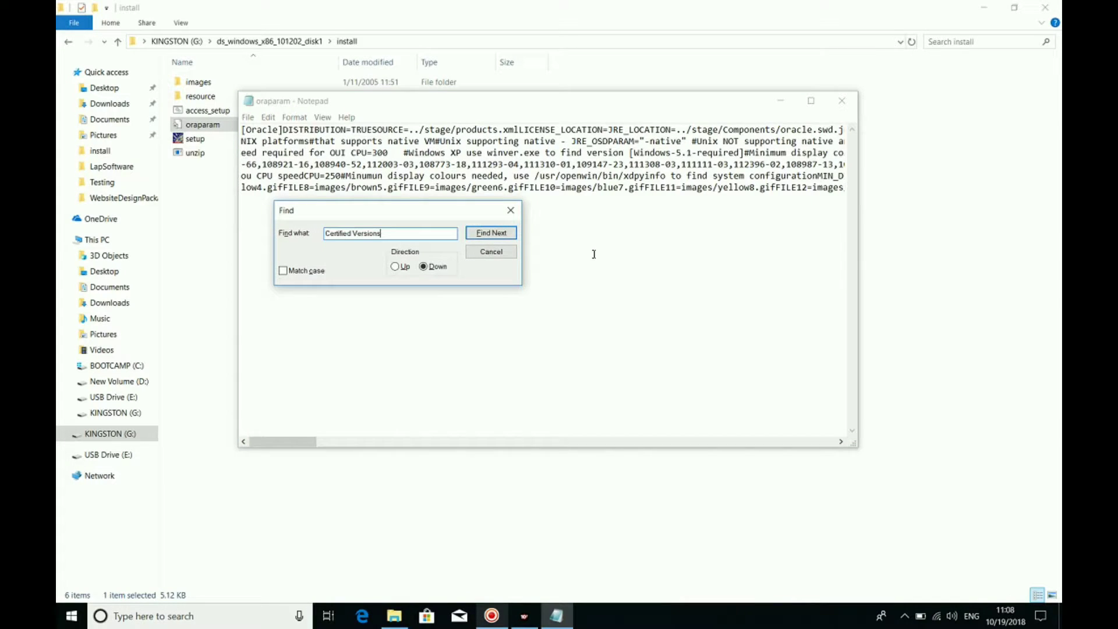
click(394, 266)
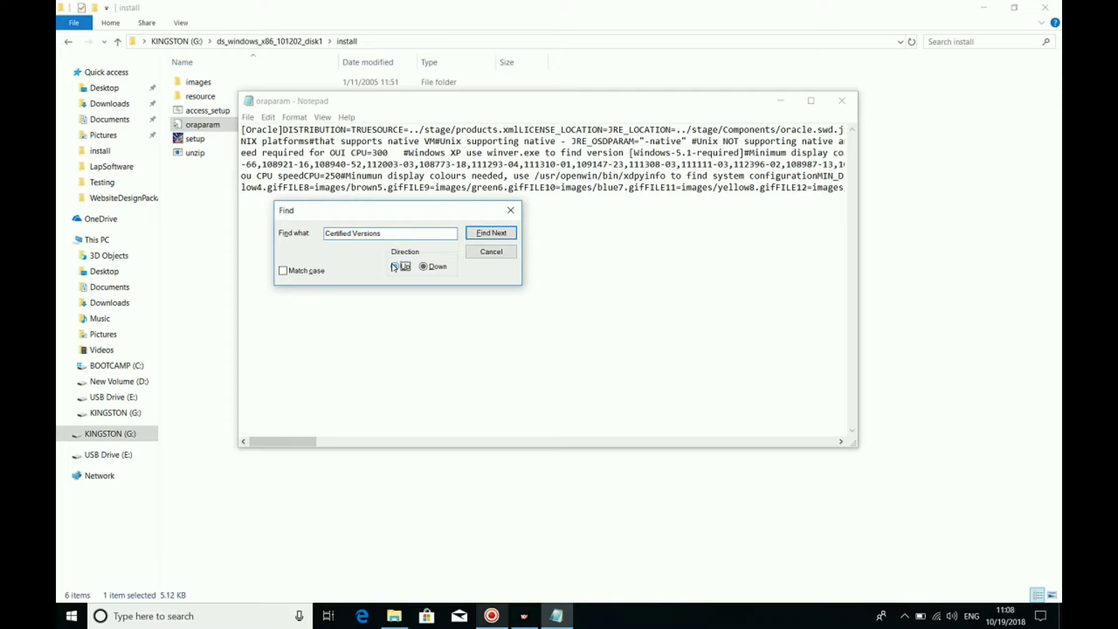
click(503, 233)
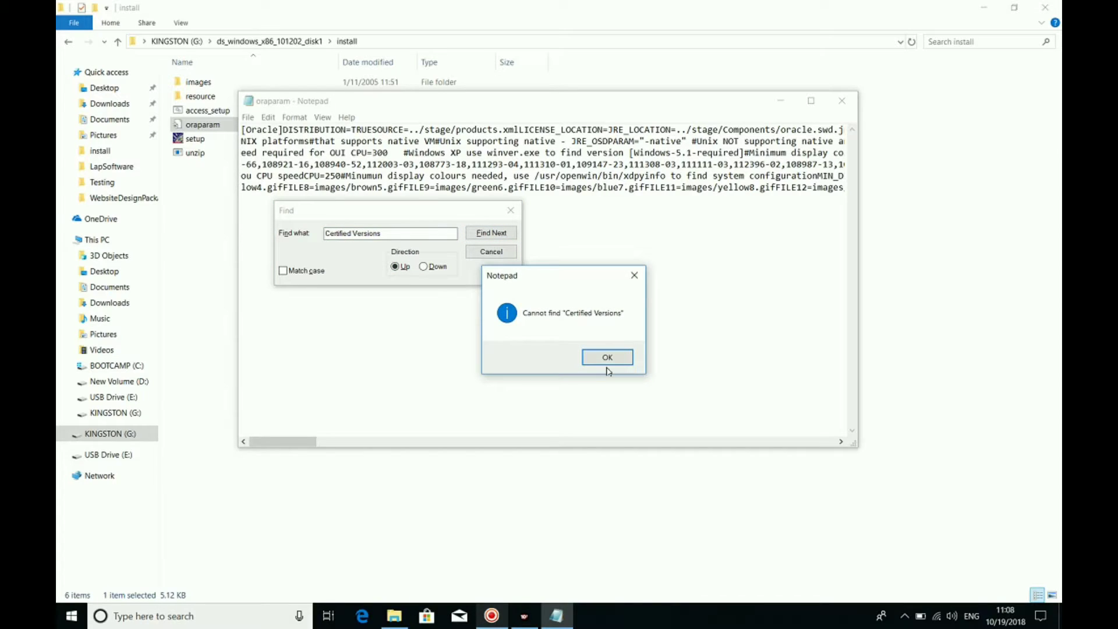
click(606, 358)
click(429, 267)
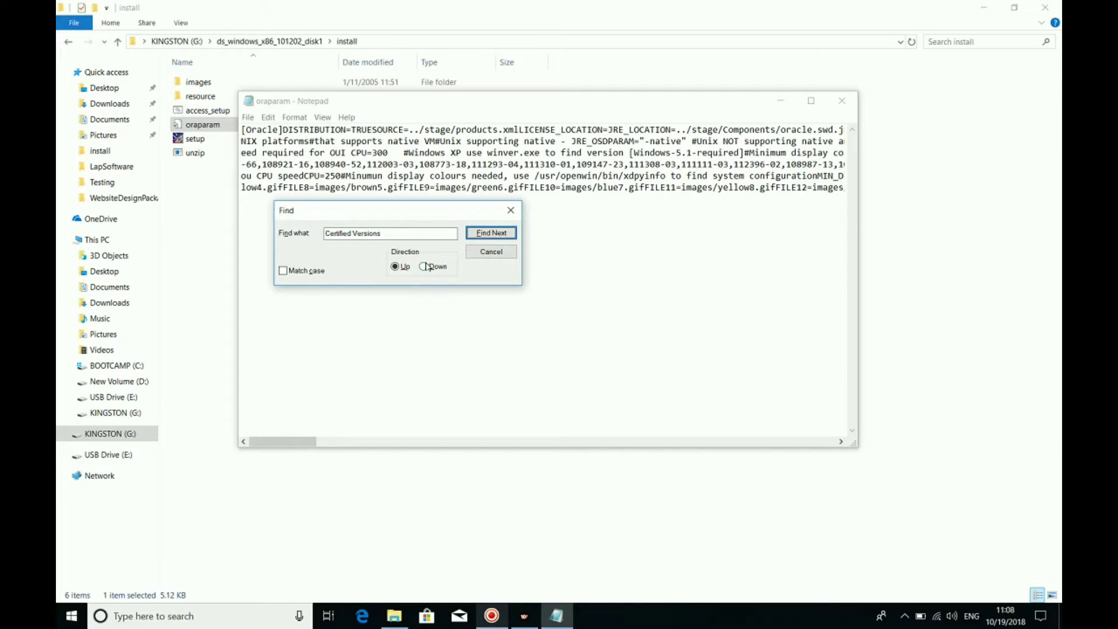
click(491, 233)
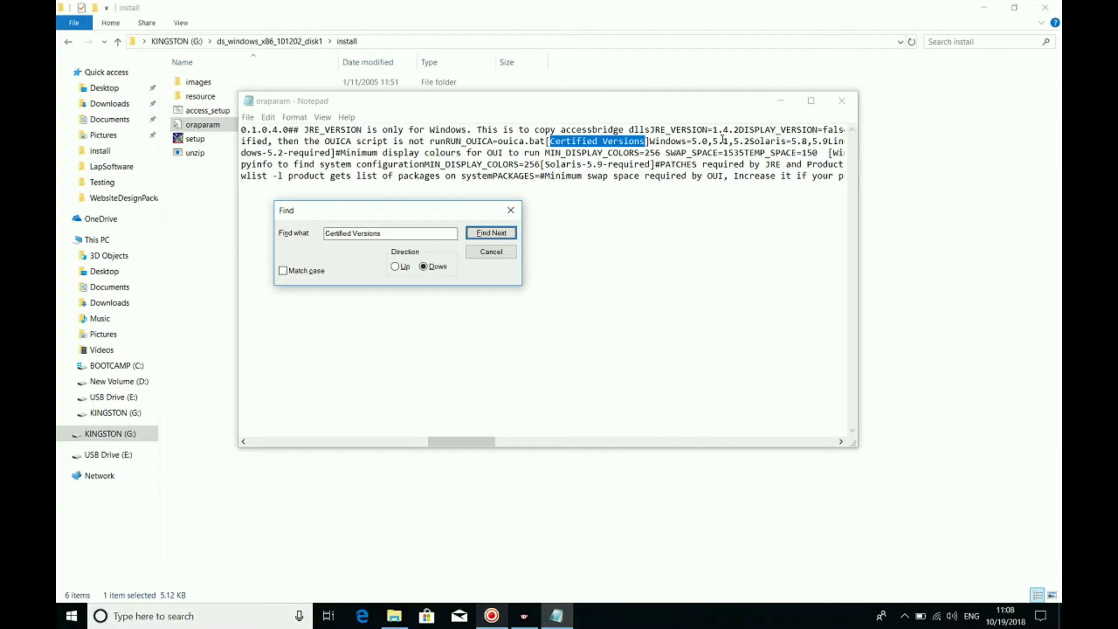
Append ",6.2" to the Windows entry under Certified Versions and check it against the actual version in the installer window
click(750, 143)
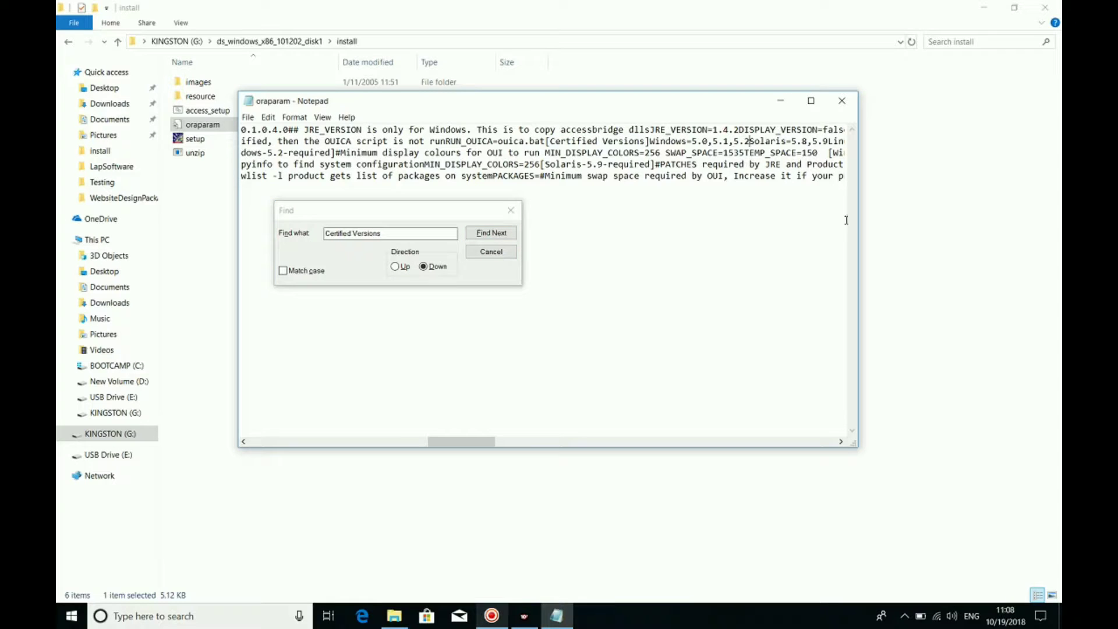
text(,6.2)
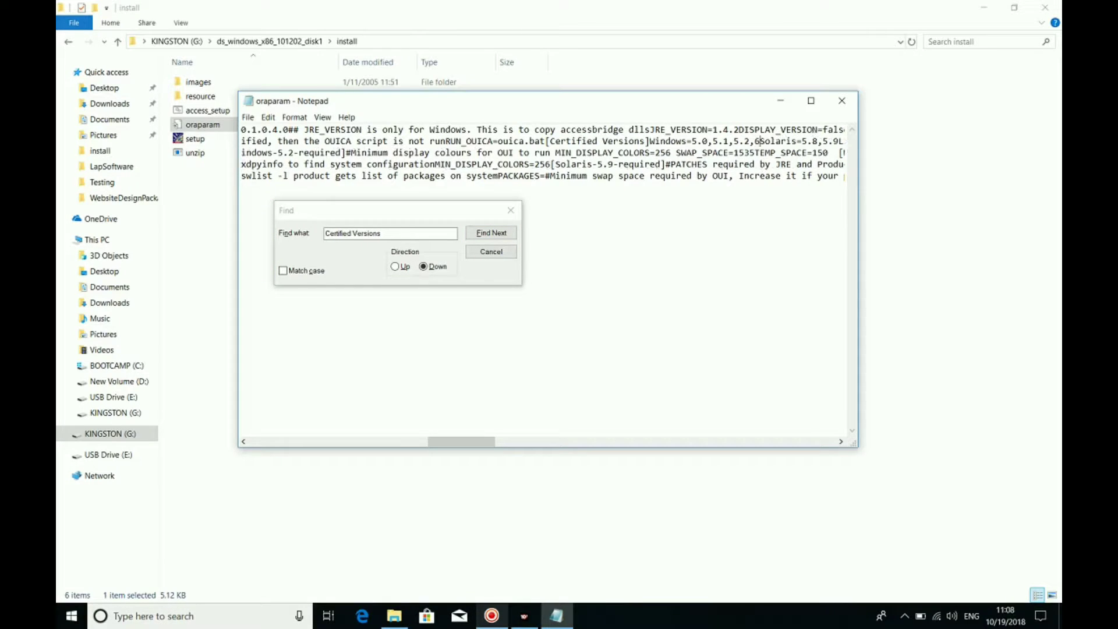
click(531, 615)
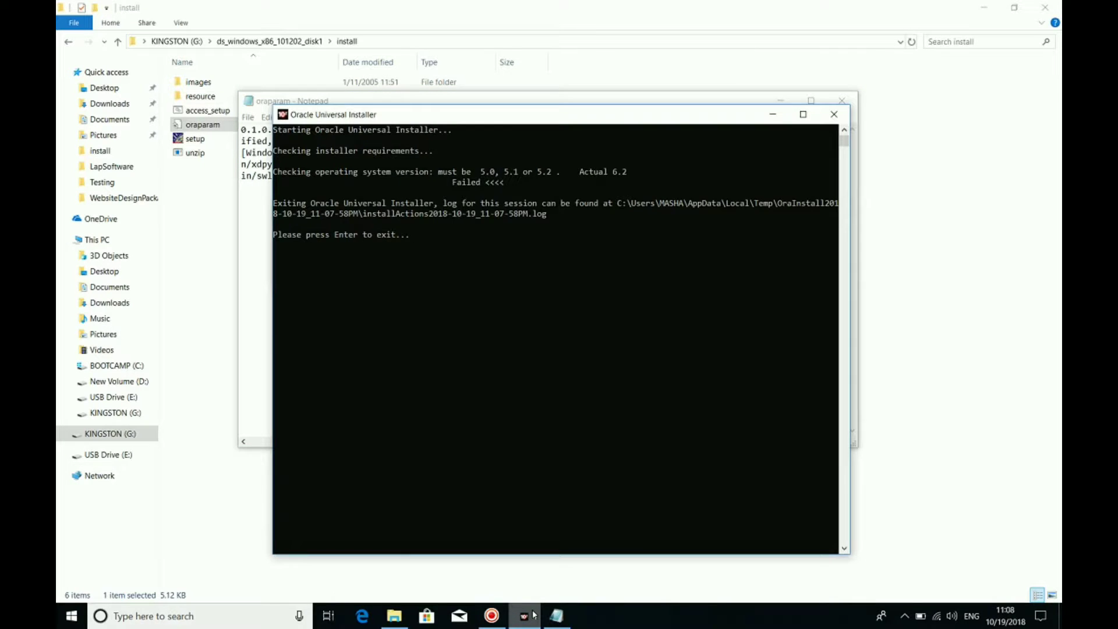
click(531, 615)
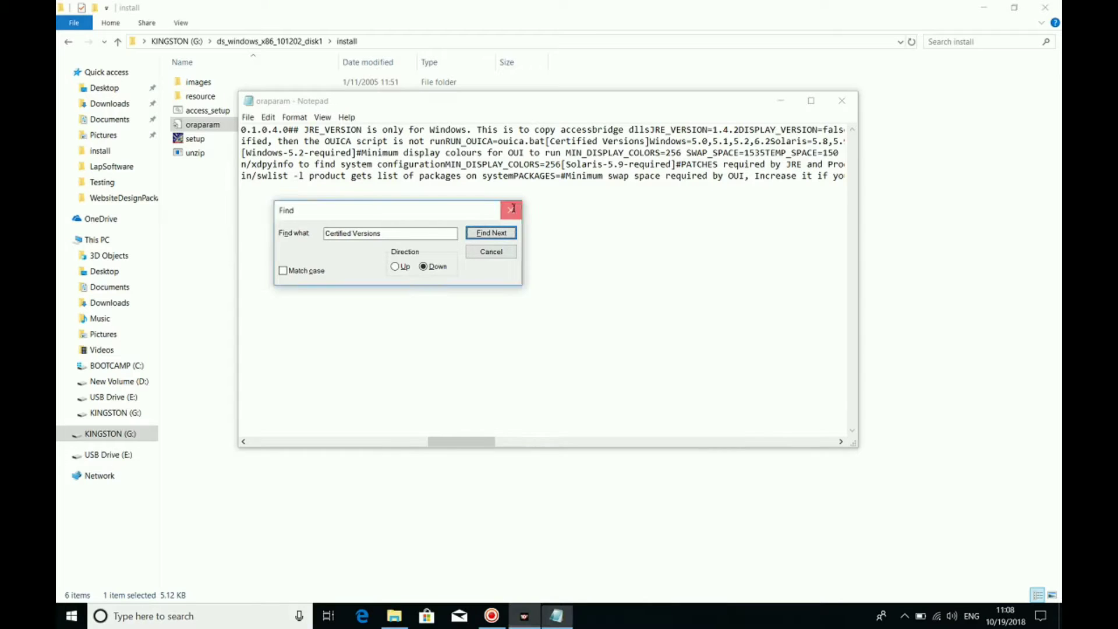
Dismiss the text search, save the edited oraparam file and close it
click(511, 211)
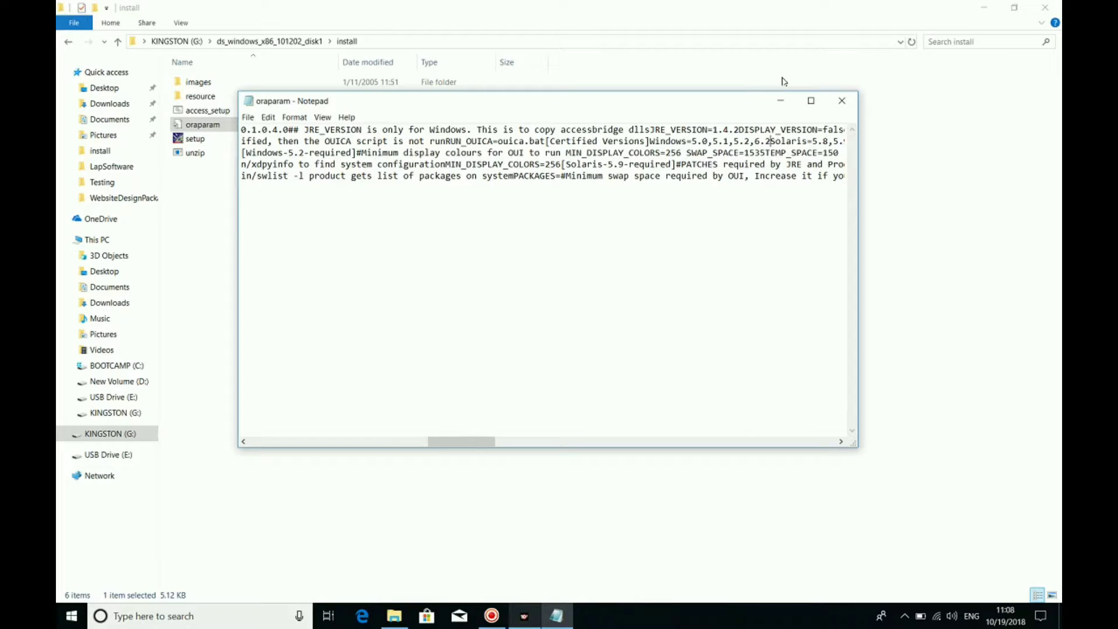
click(248, 117)
click(288, 156)
click(843, 101)
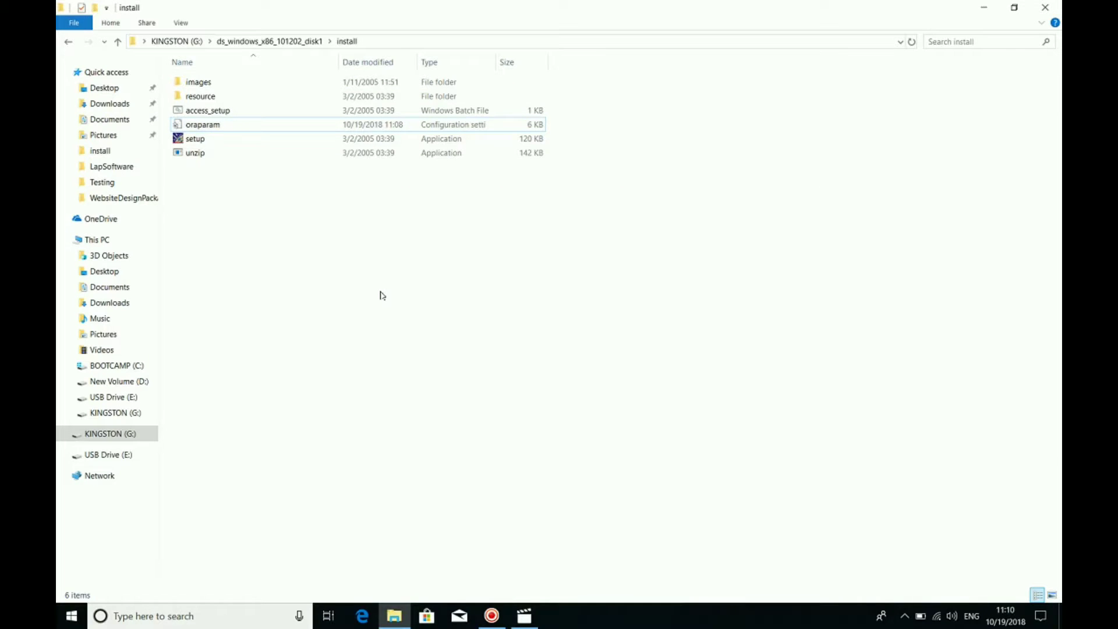
Return to the ds_windows_x86_101202_disk1 folder and run setup again
key(BackSpace)
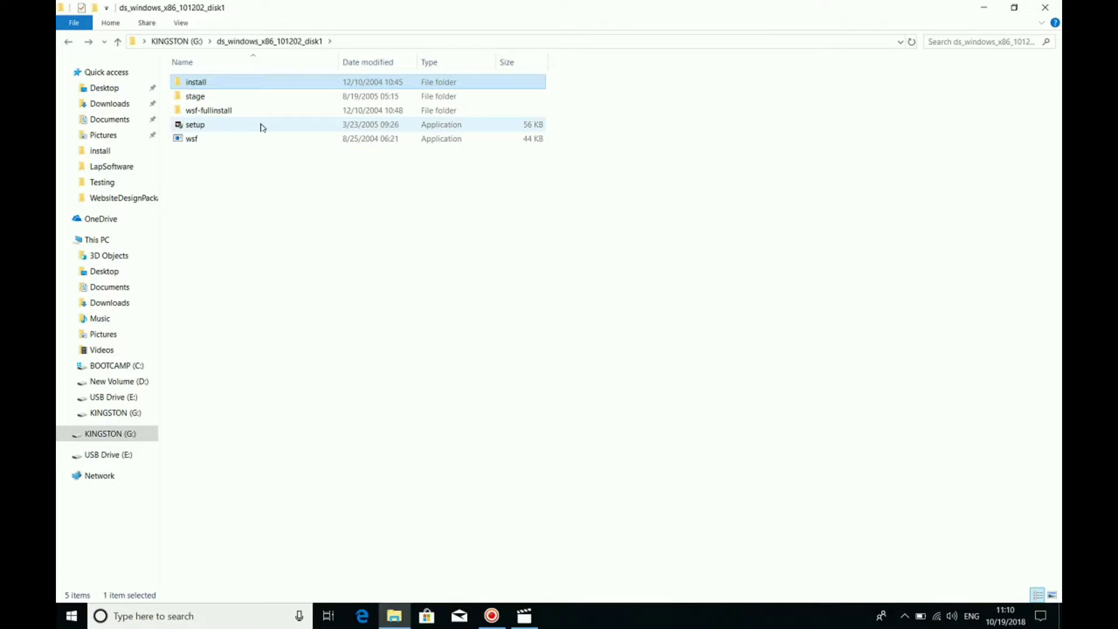
double_click(195, 125)
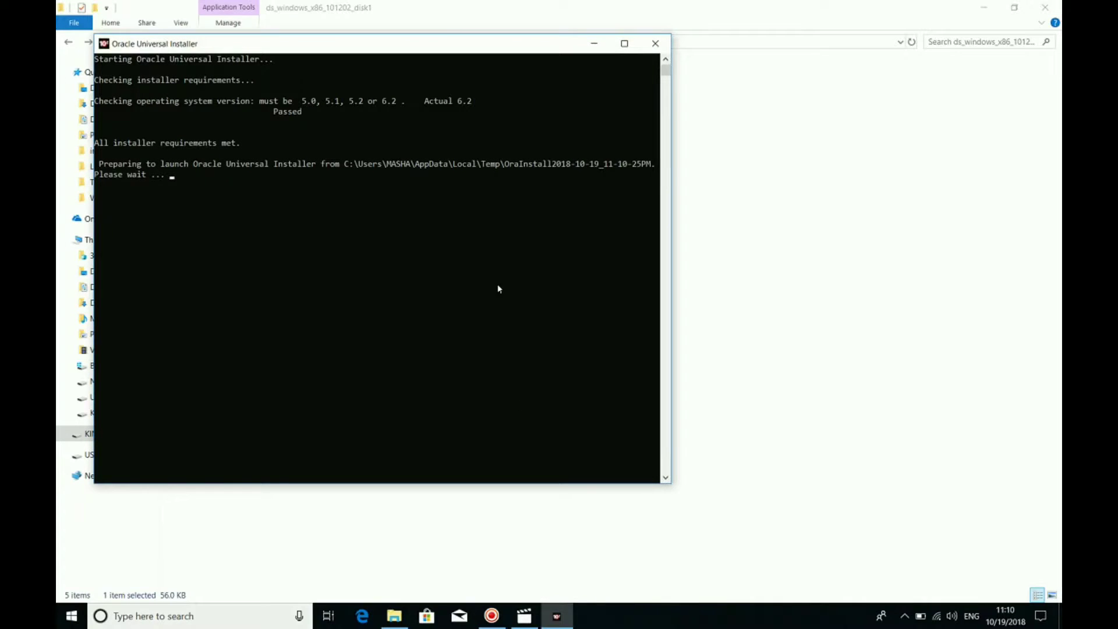
drag(413, 46, 530, 74)
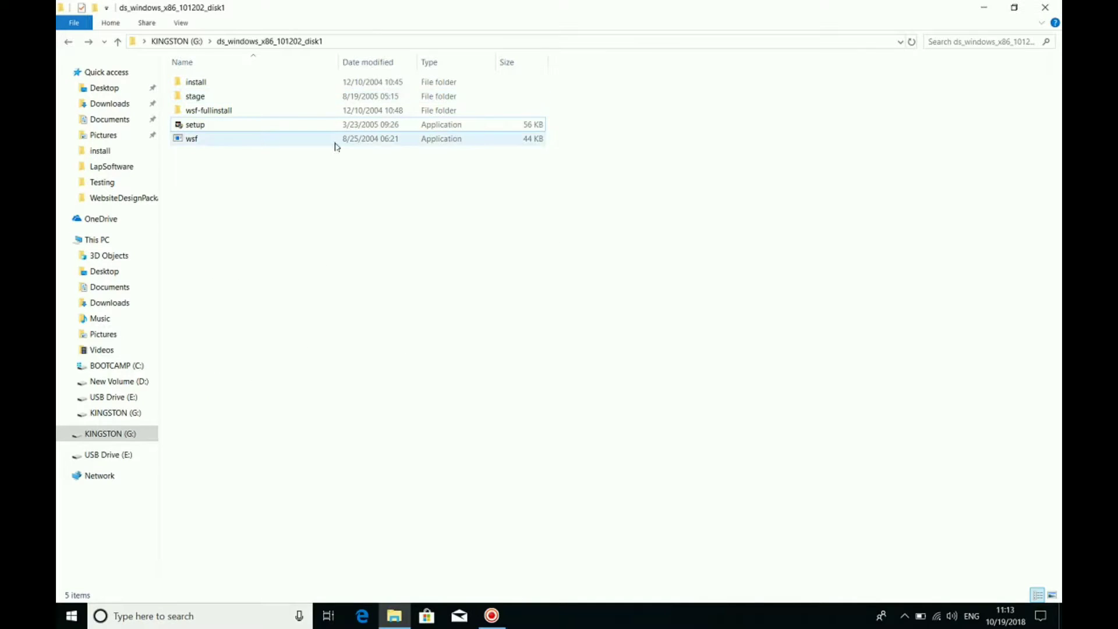
Set the setup application to run in compatibility mode for Windows XP (Service Pack 3) and apply the change
click(245, 124)
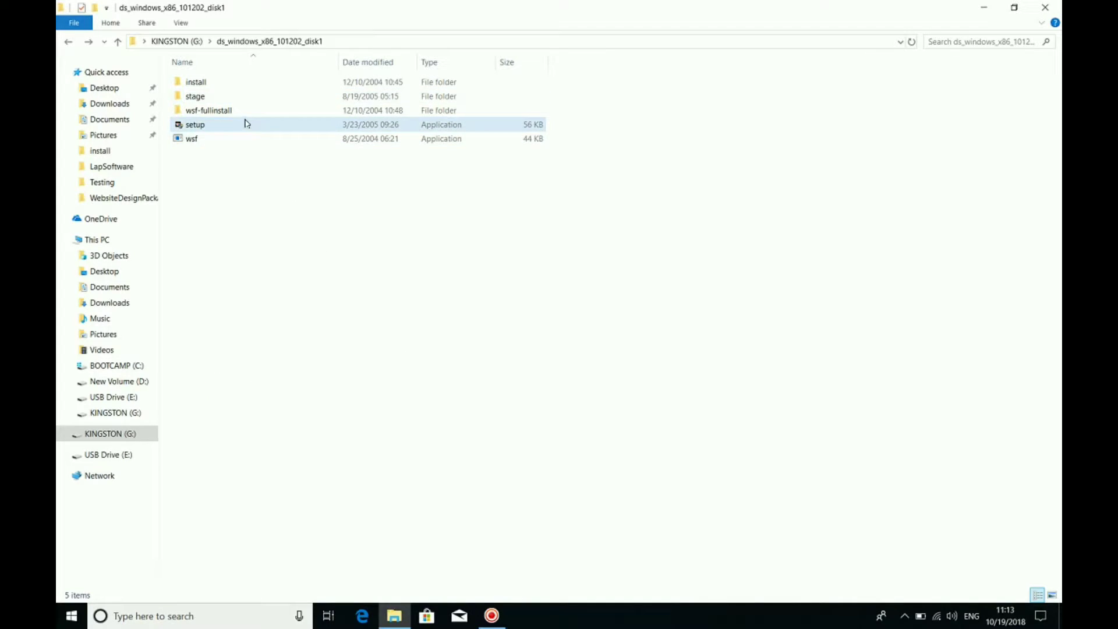
right_click(194, 126)
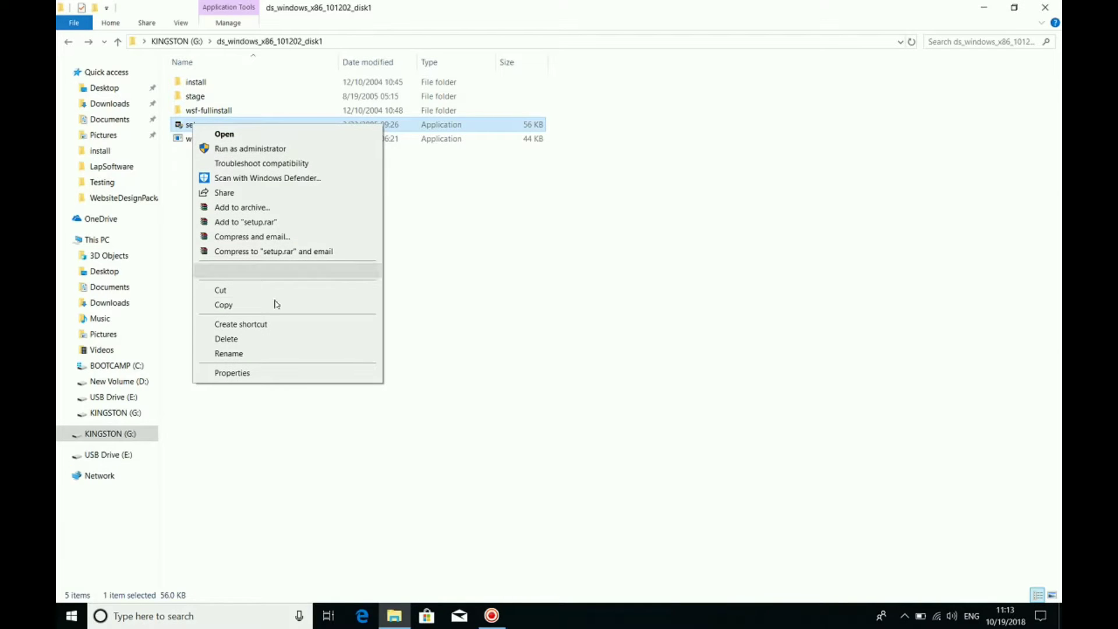
click(290, 373)
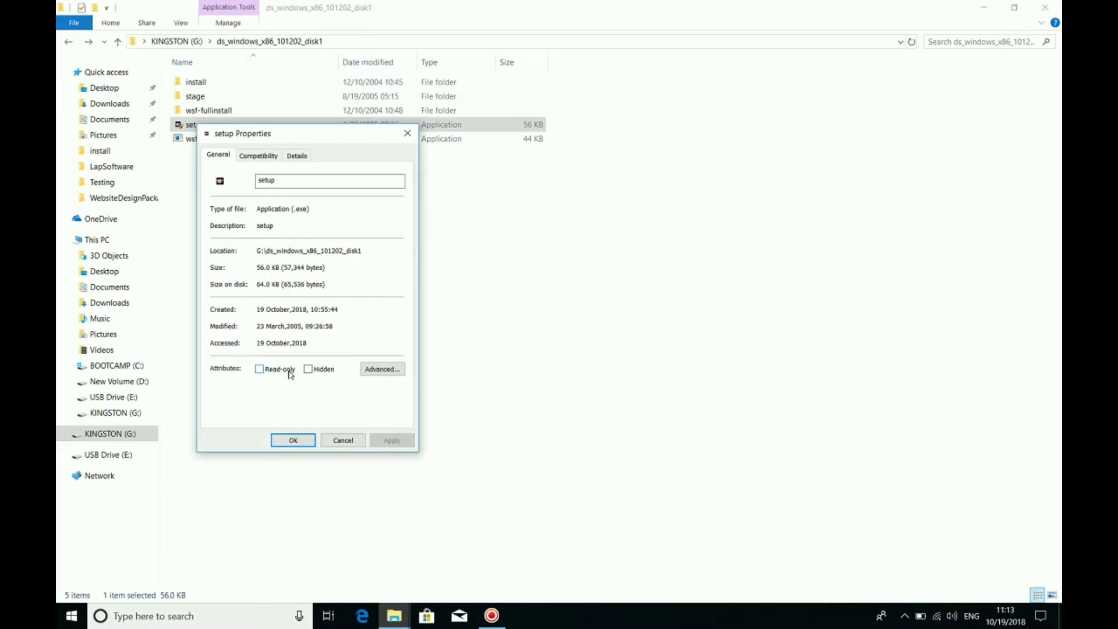
click(255, 156)
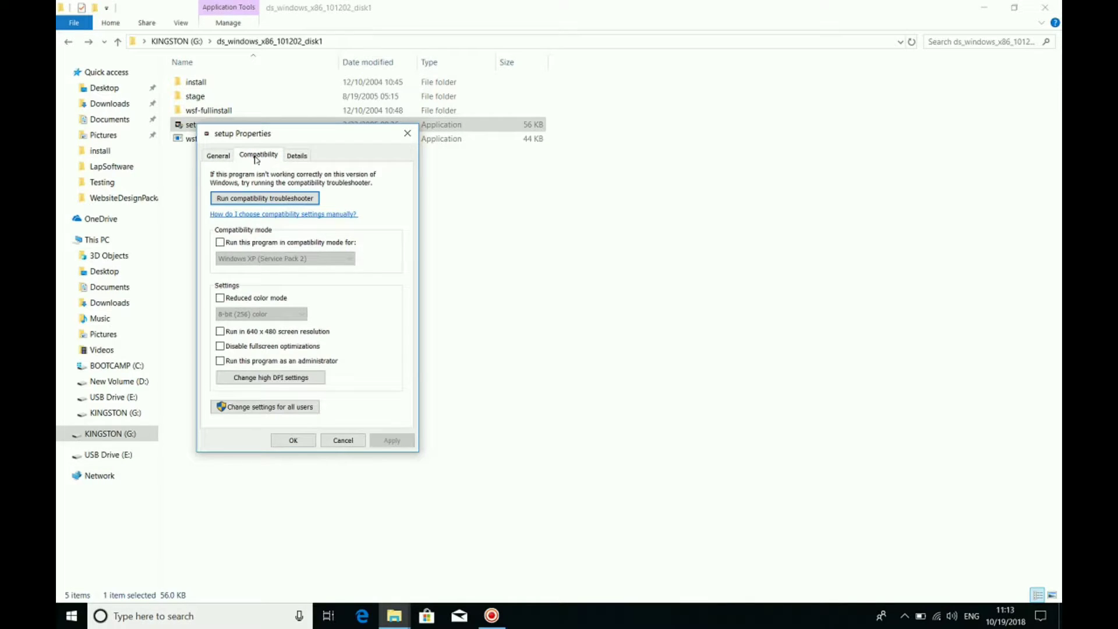
click(220, 243)
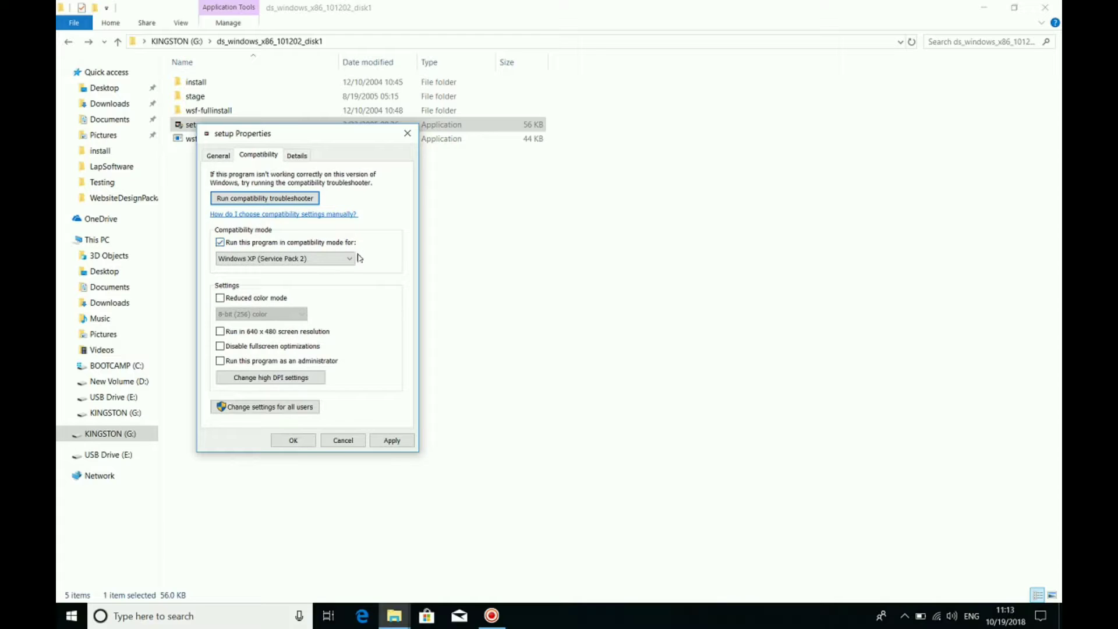
click(349, 258)
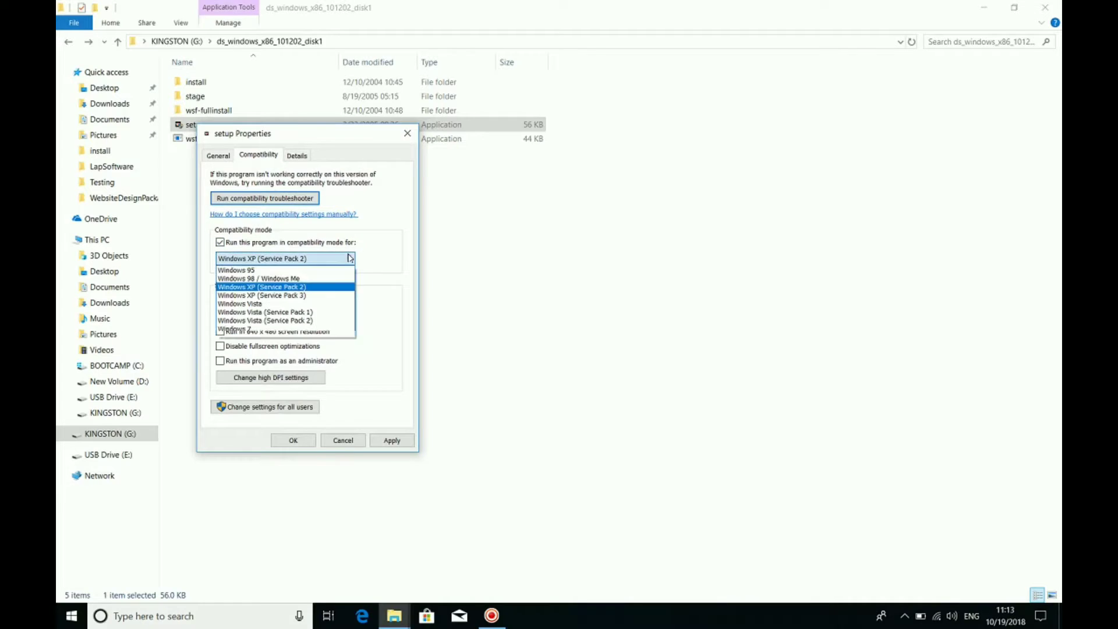
click(324, 295)
click(390, 439)
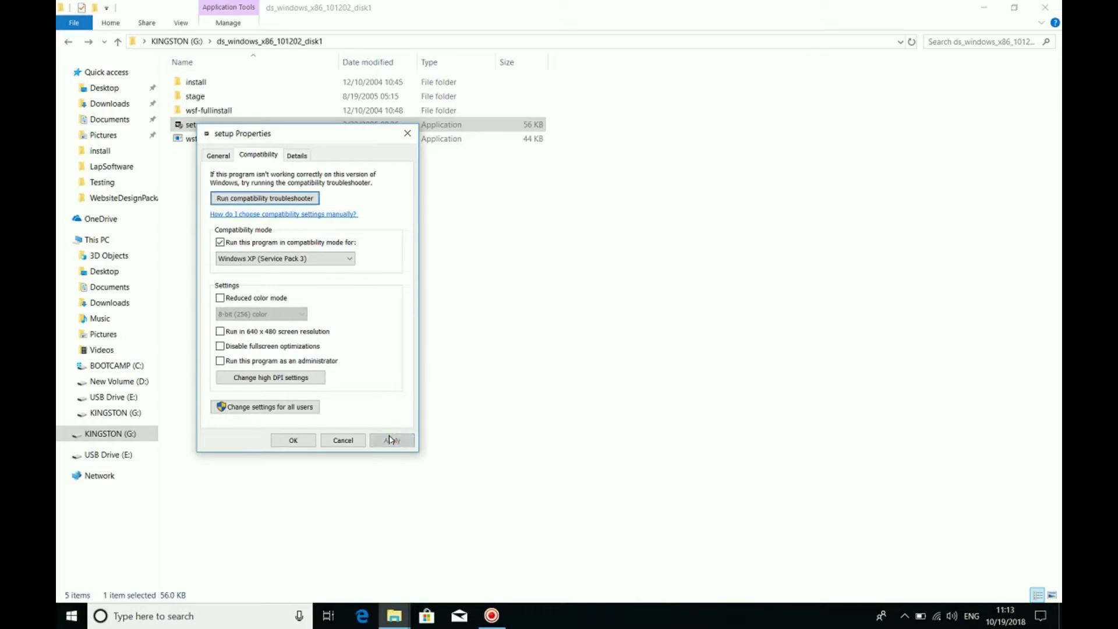
click(293, 441)
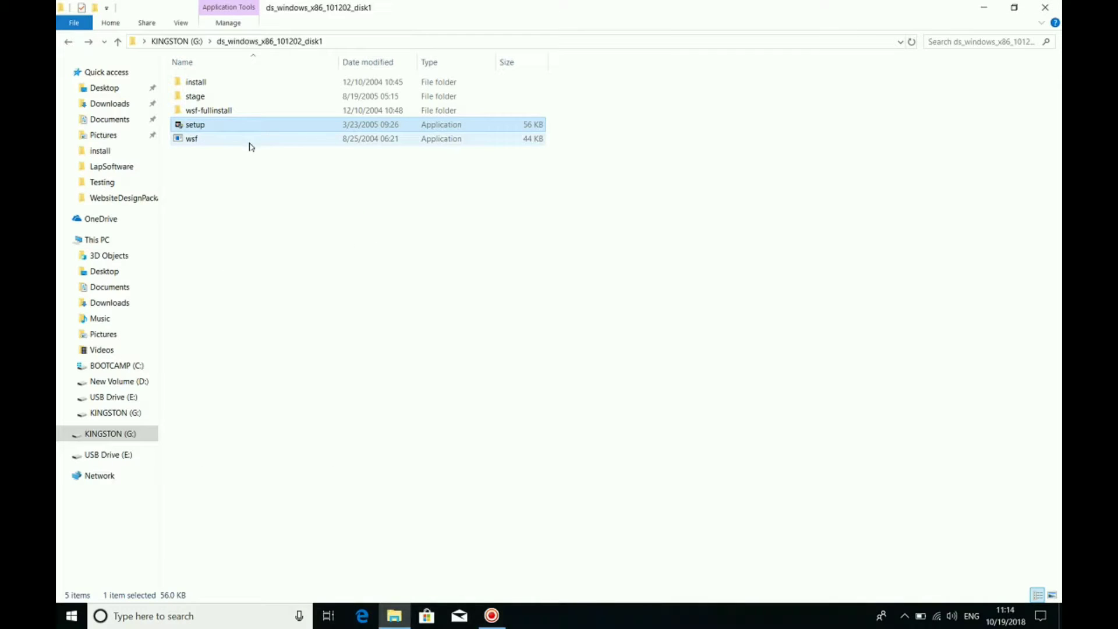
Try to install Oracle Developer Suite 10g with setup, keeping destination C:\DevSuiteHome_1 and choosing the Complete installation type
double_click(227, 122)
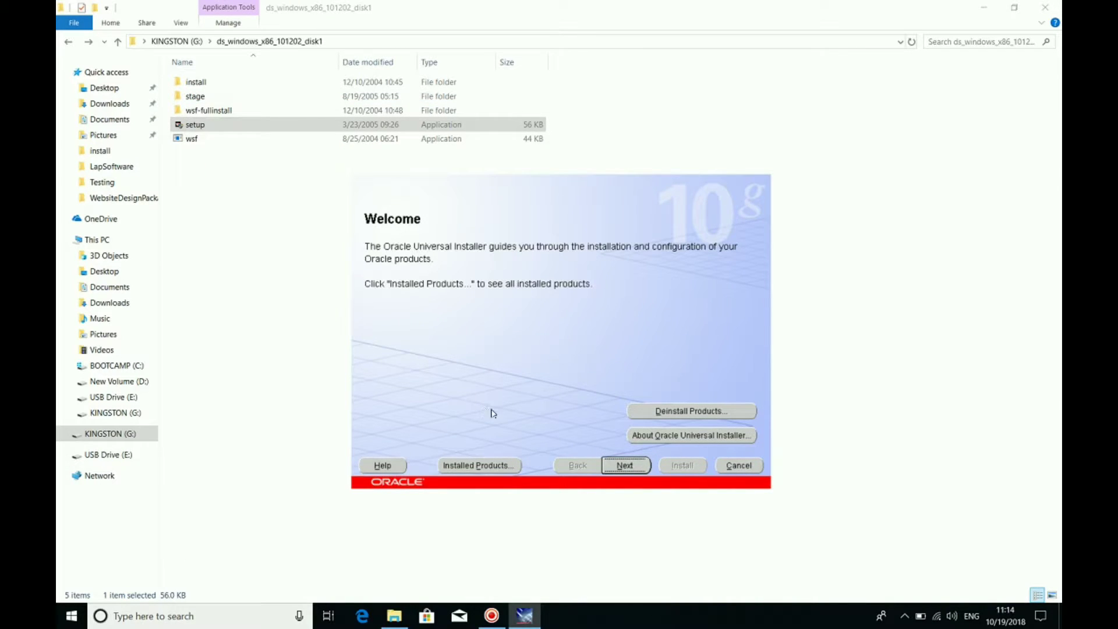
click(634, 470)
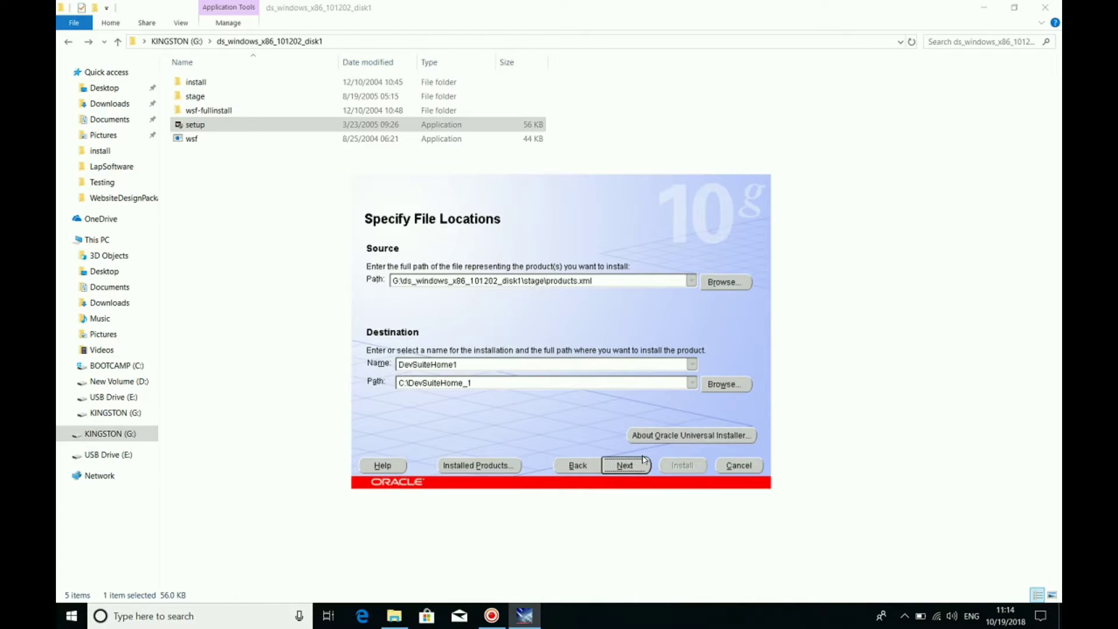
click(627, 467)
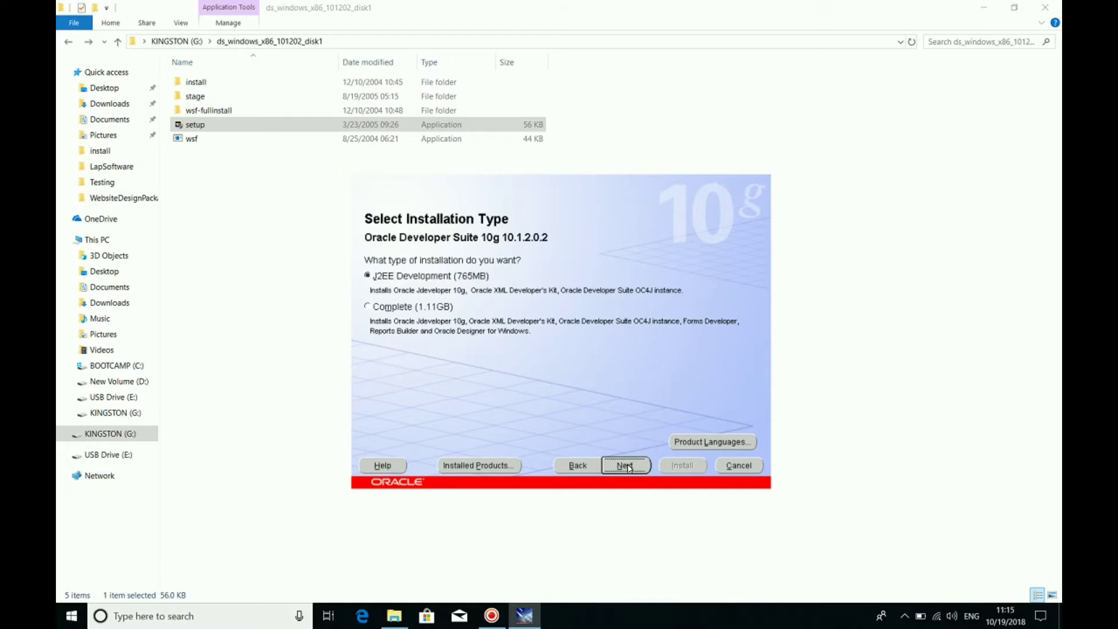
click(367, 308)
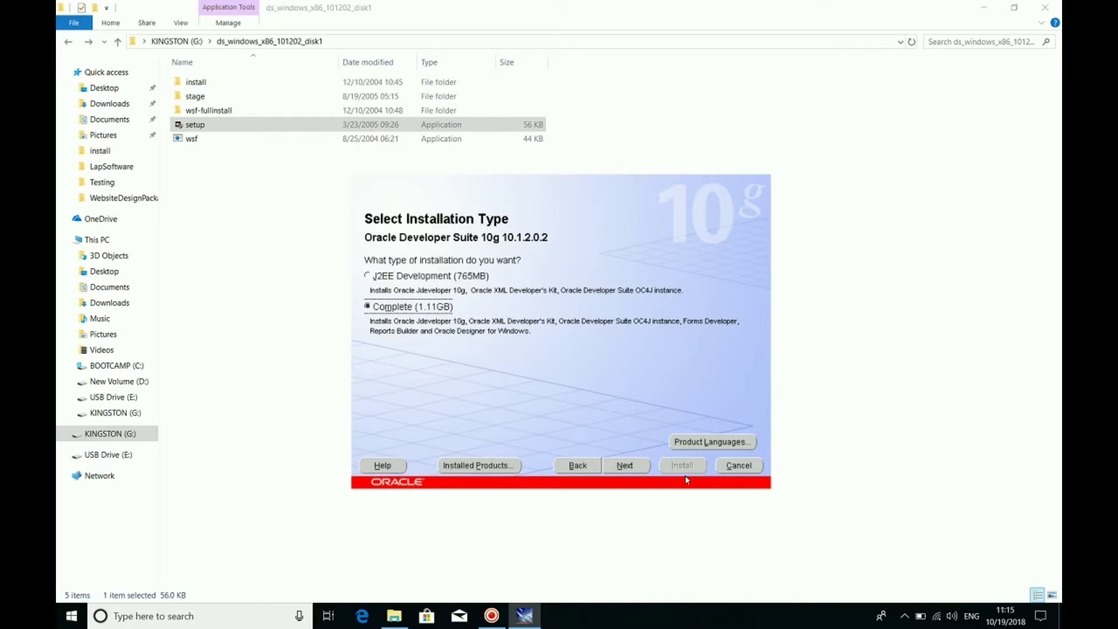
click(639, 469)
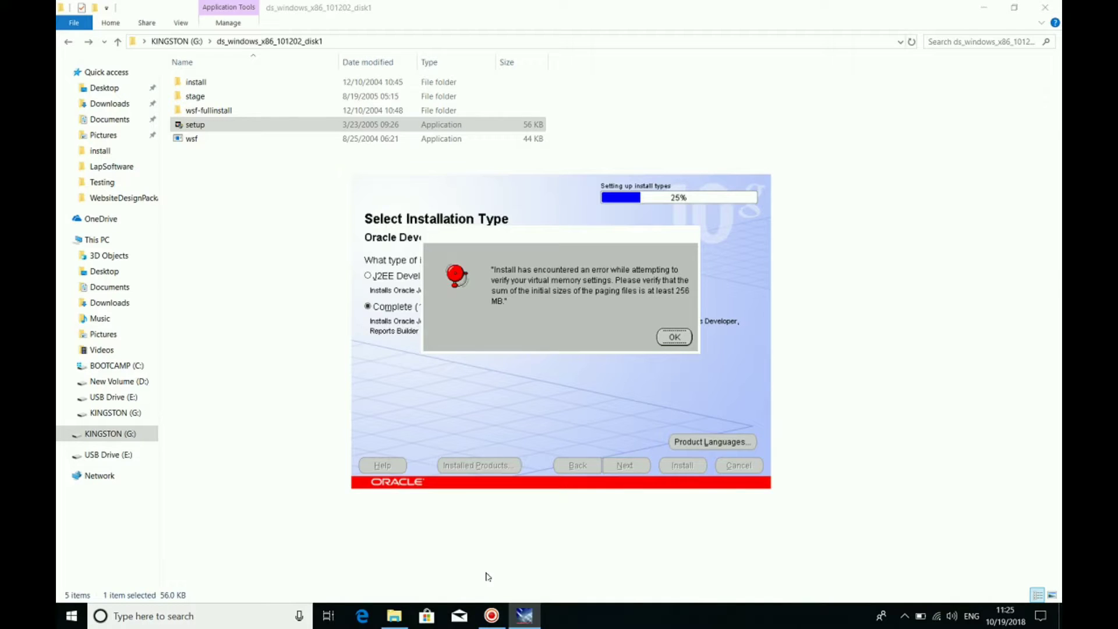
Open the Virtual Memory settings from This PC's advanced system properties and performance options
click(395, 617)
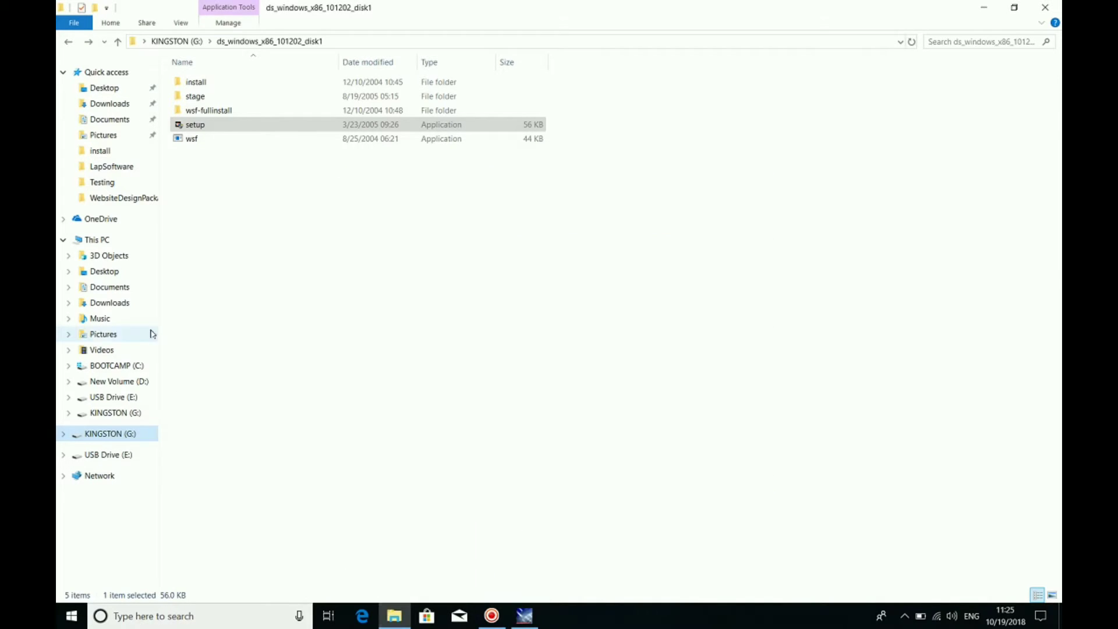
right_click(89, 241)
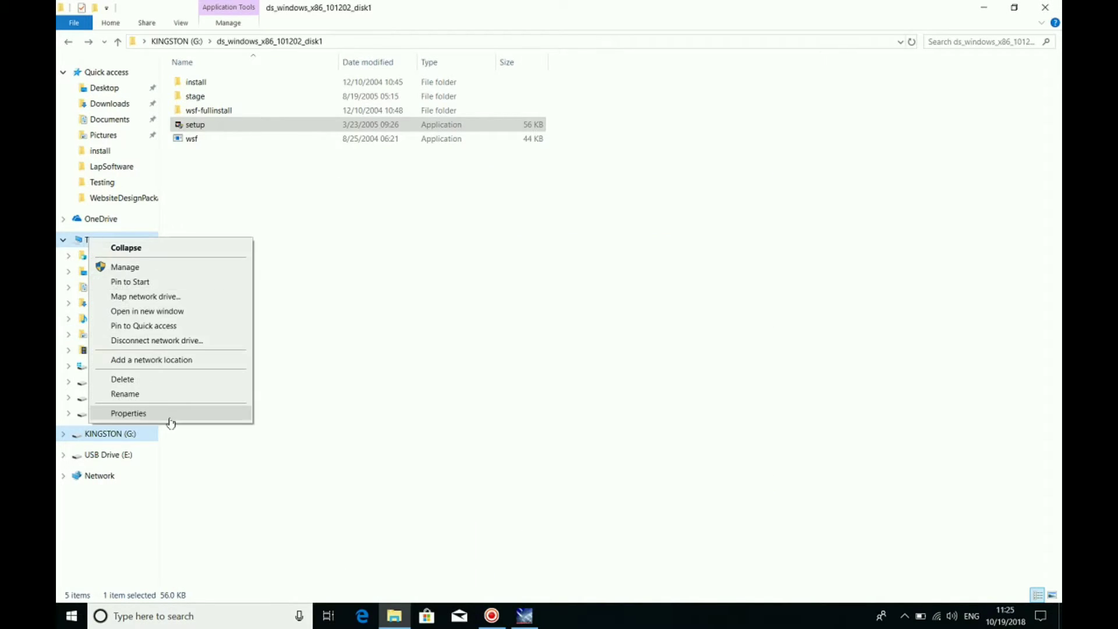
click(174, 413)
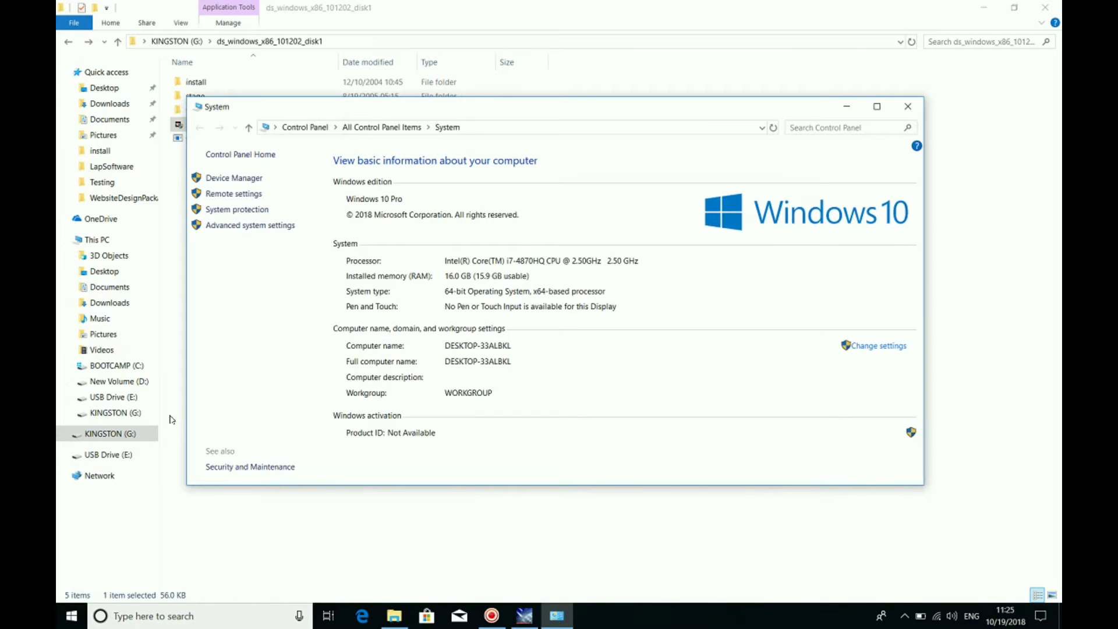
click(249, 226)
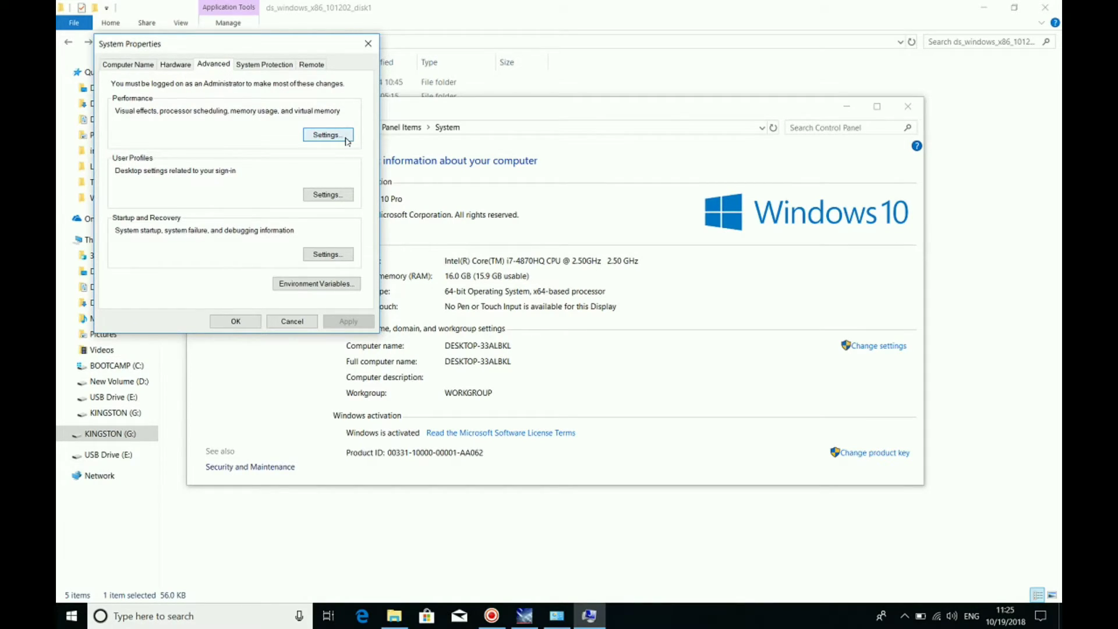
click(328, 135)
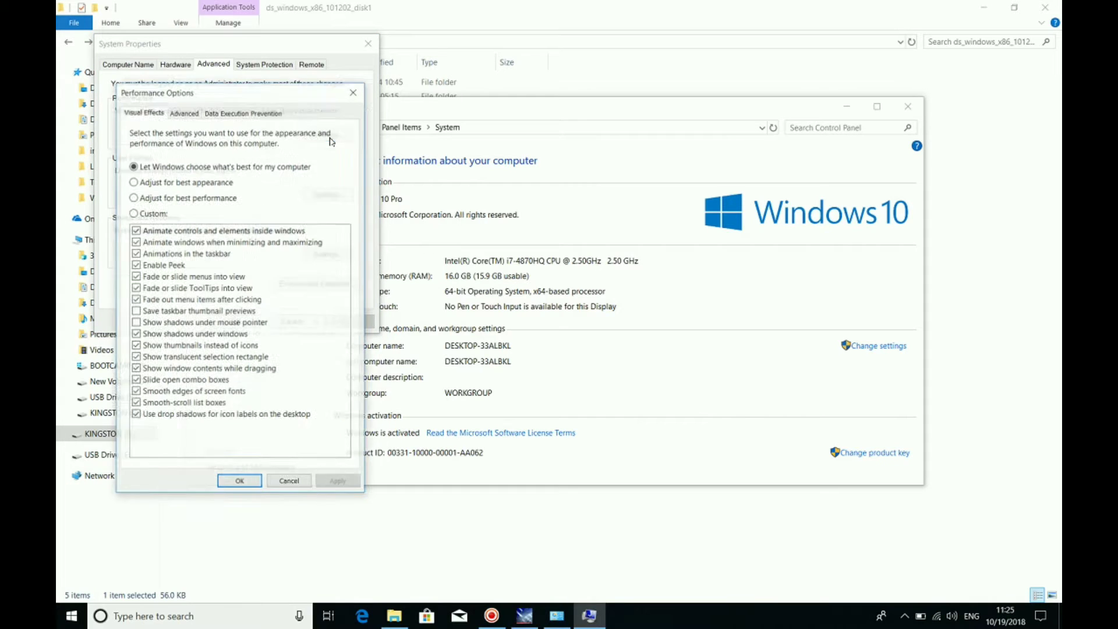
click(184, 113)
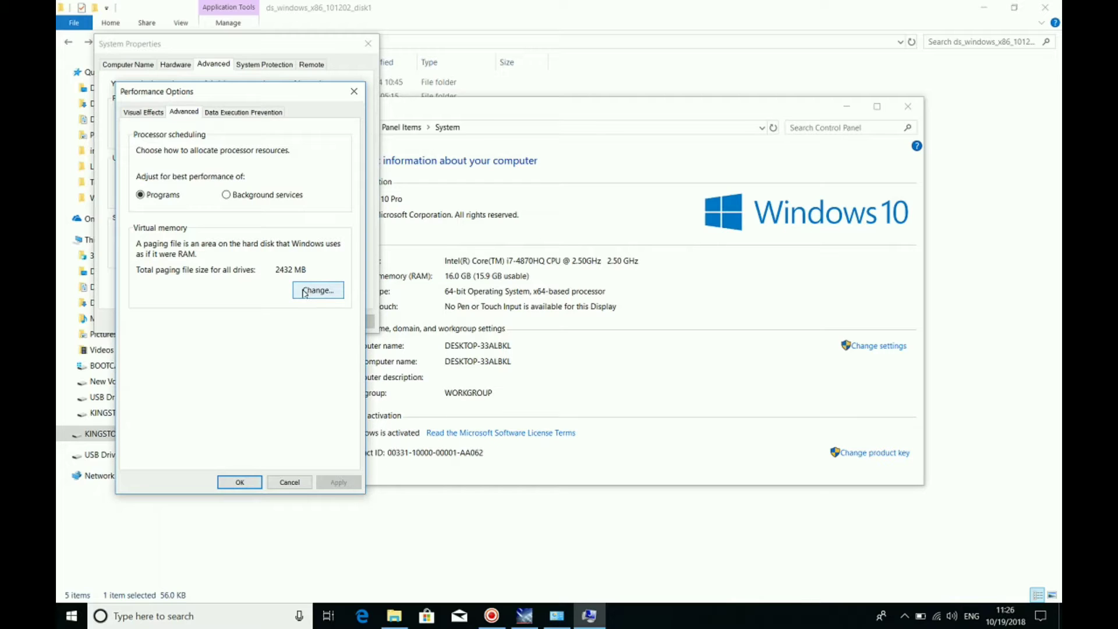
click(327, 292)
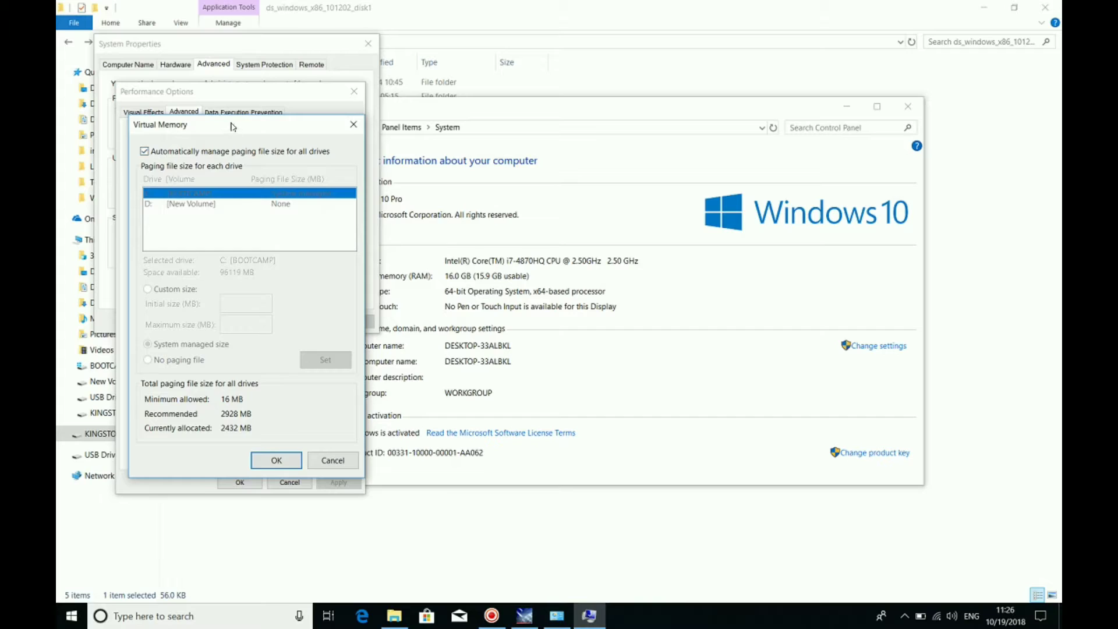
drag(231, 126, 425, 150)
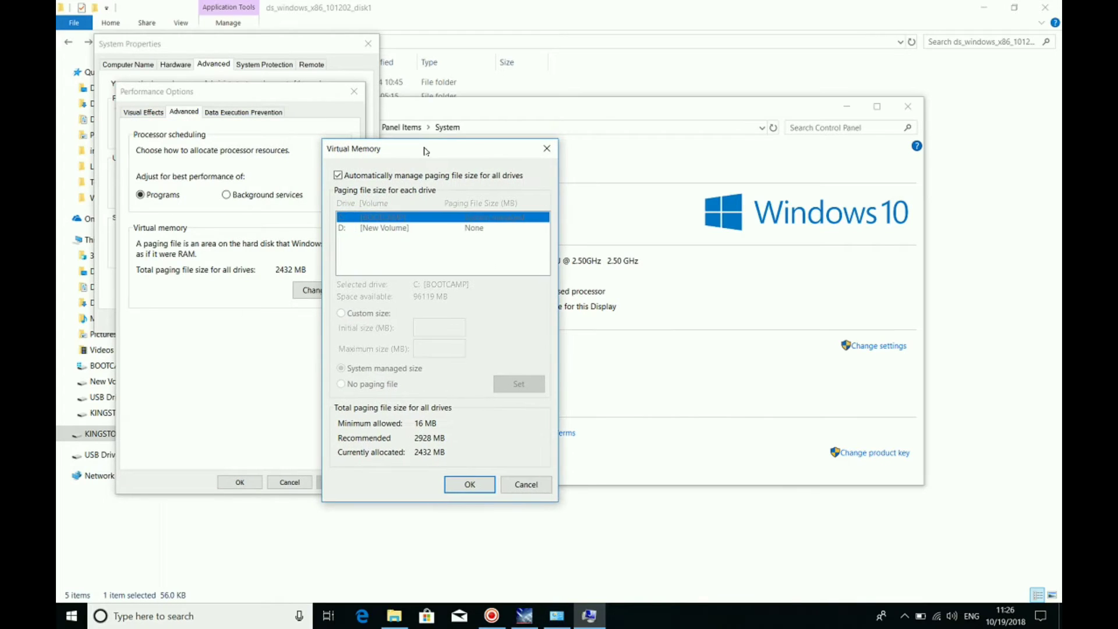
Turn off automatic paging file management and give drive C: a custom paging file of 2000 MB initial and 8000 MB maximum
click(339, 176)
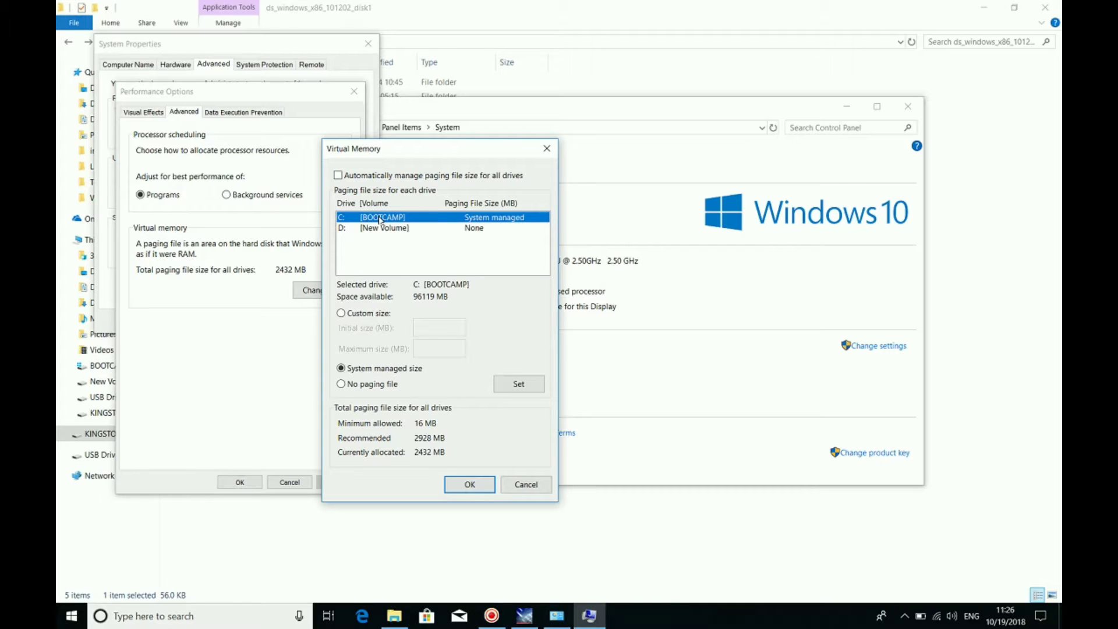
click(341, 314)
click(441, 328)
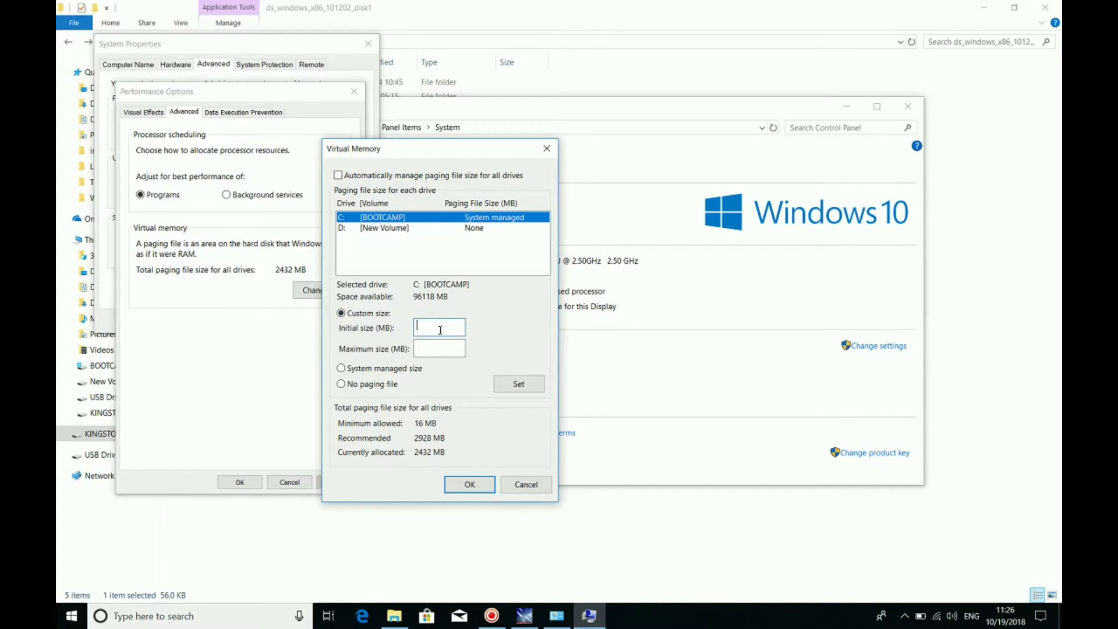
text(2000)
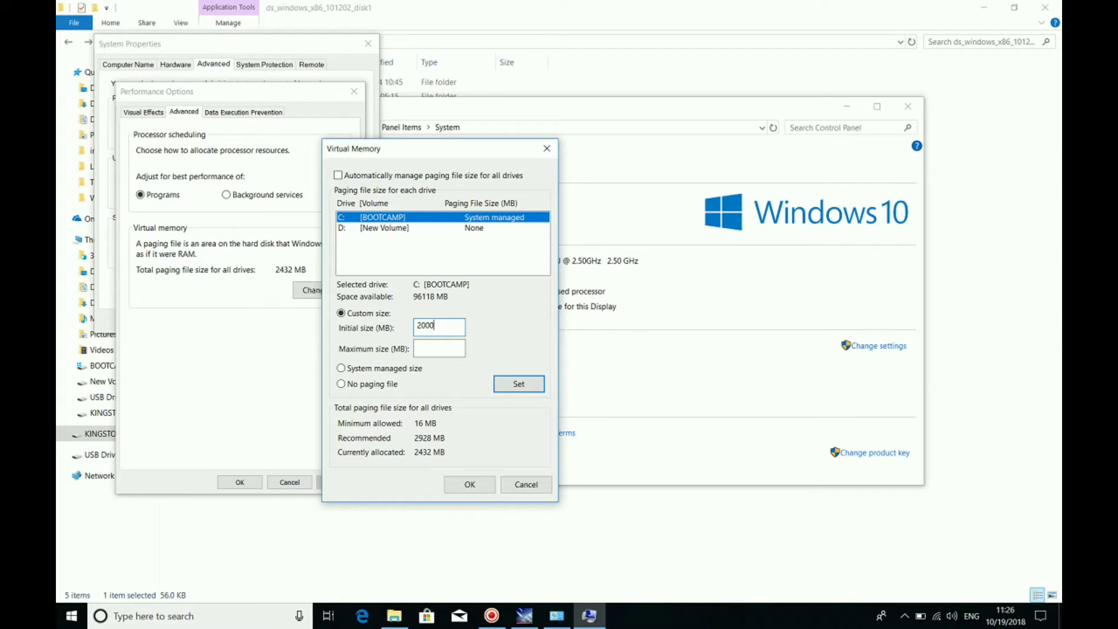
key(Tab)
text(8000)
click(522, 387)
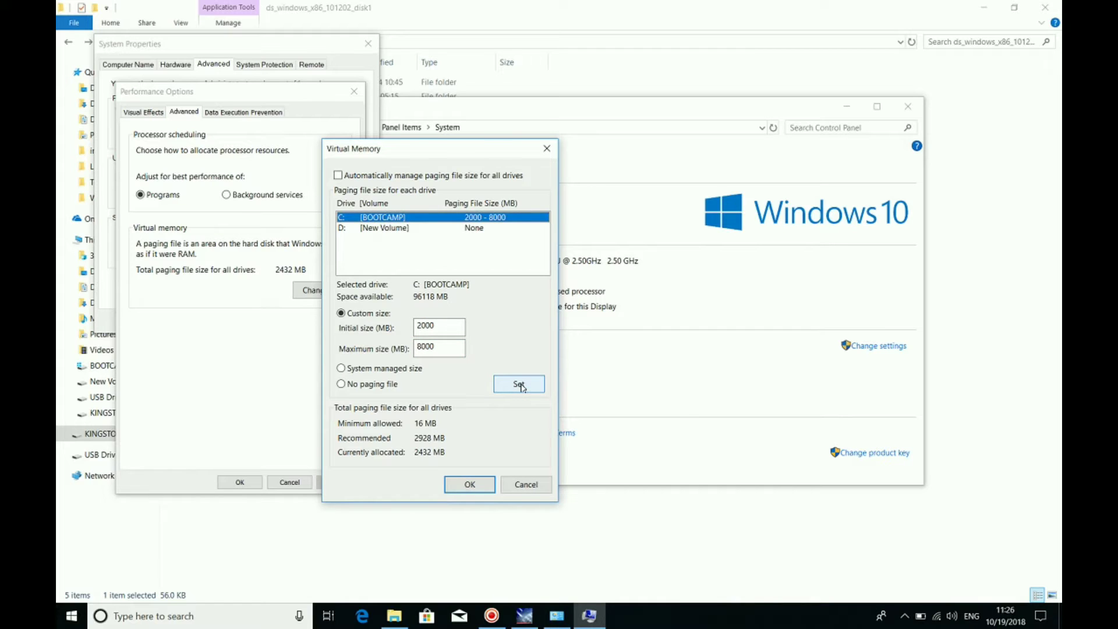
click(474, 485)
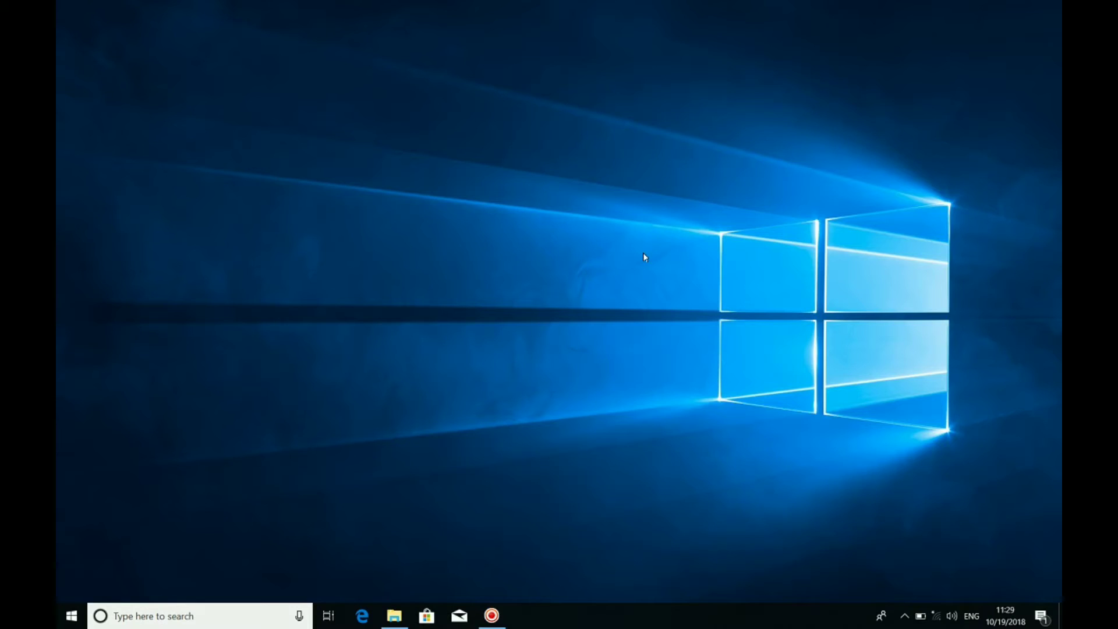
Run setup from the ds_windows_x86_101202_disk1 folder again and accept the destination DevSuiteHome2 at C:\DevSuiteHome_2
click(394, 616)
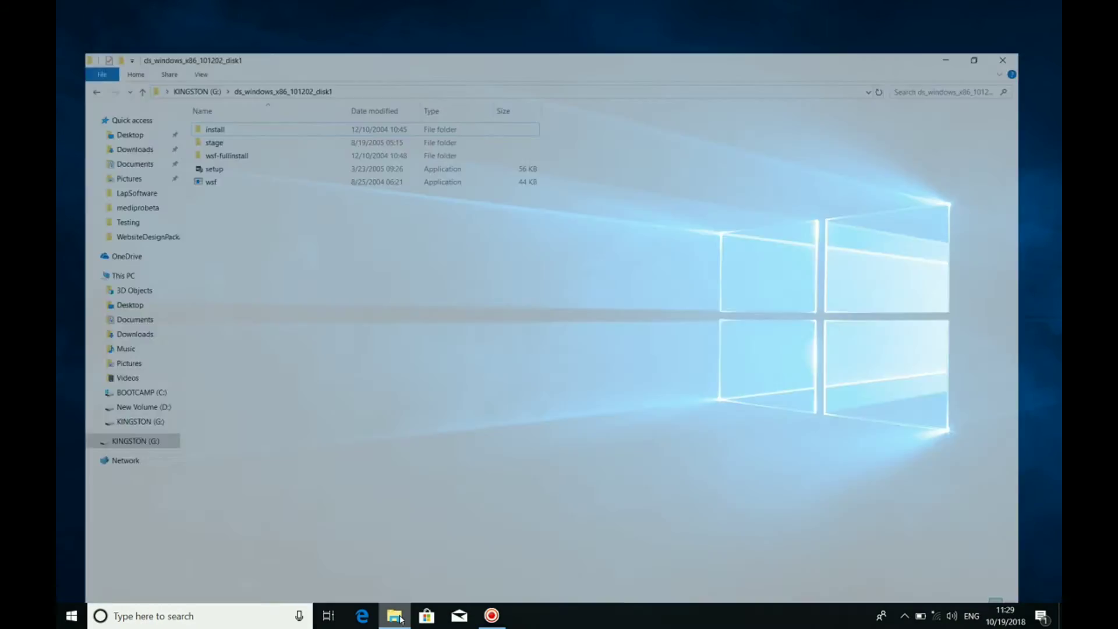
double_click(229, 126)
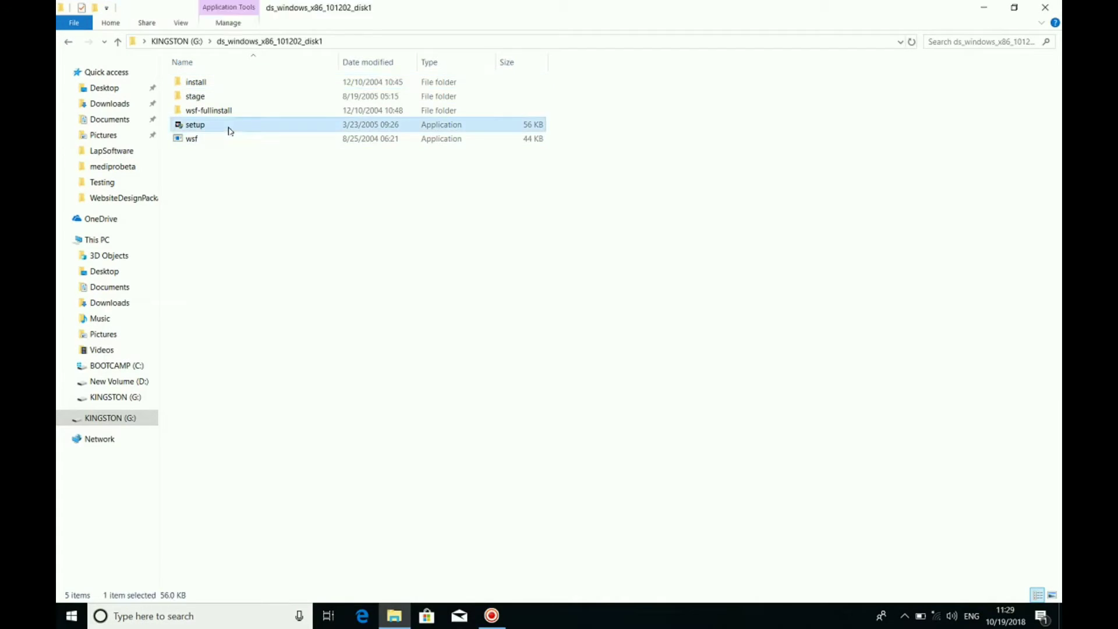
click(477, 408)
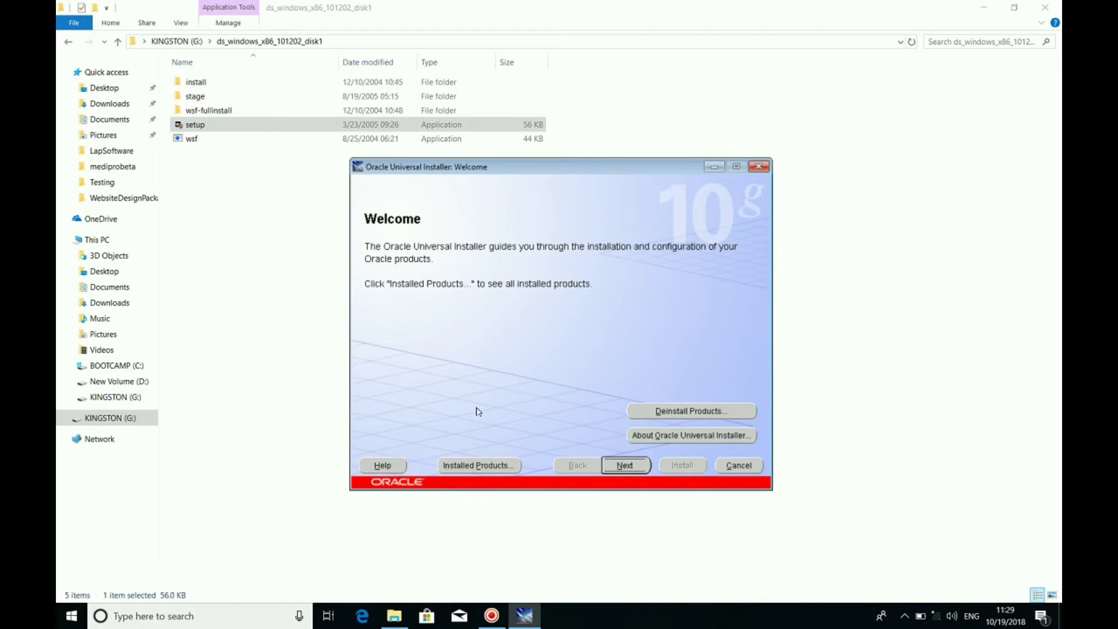
click(626, 469)
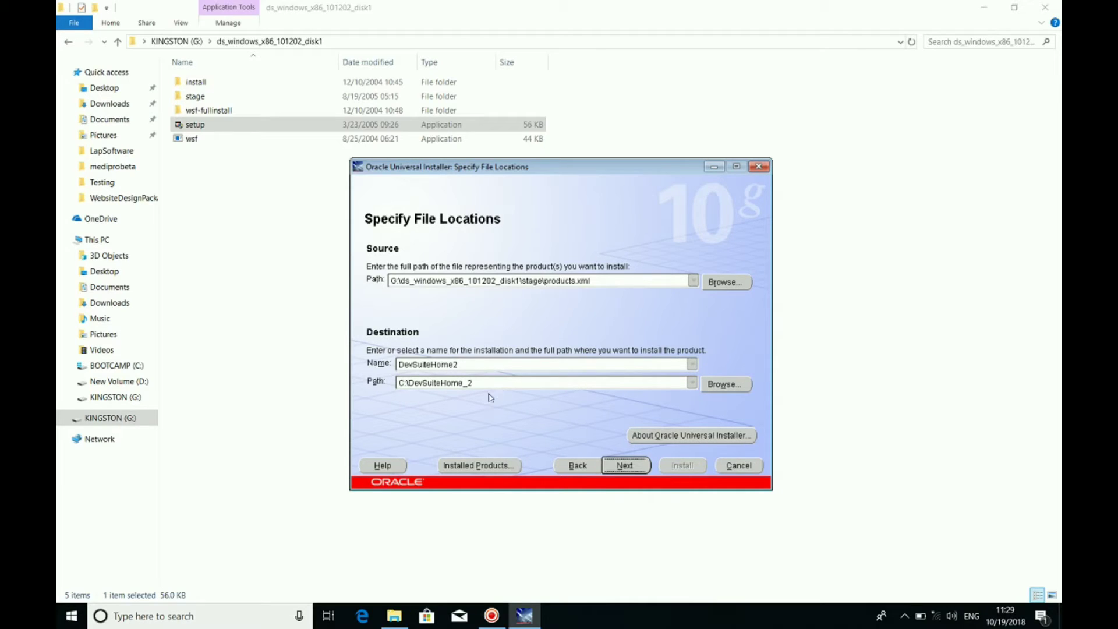
click(622, 465)
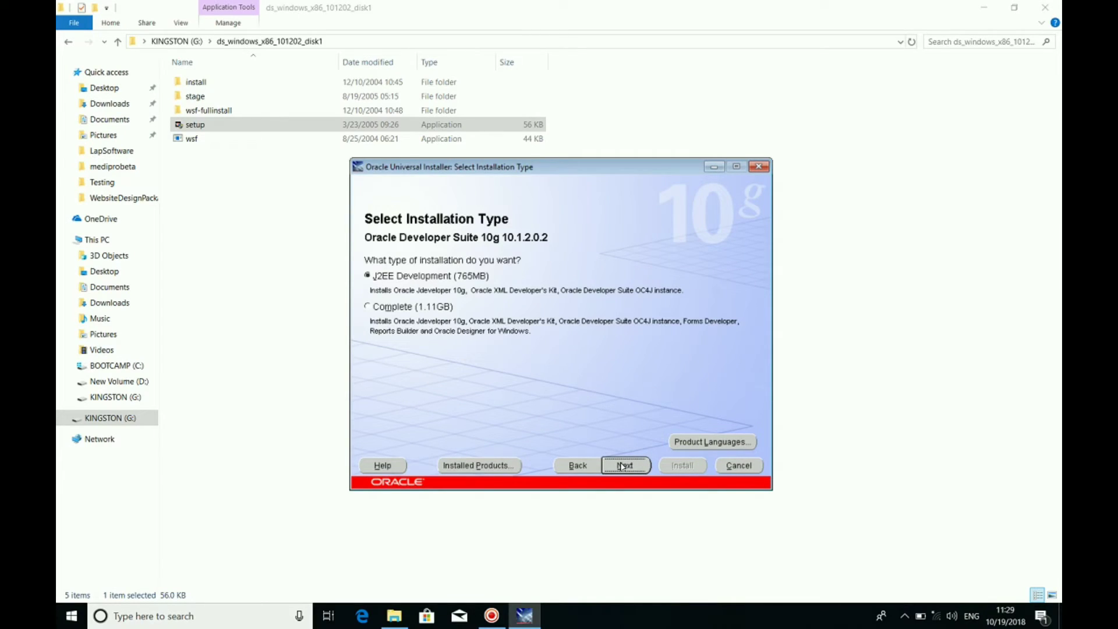
Choose the Complete installation type and allow javaw through Windows Defender Firewall on public networks
click(372, 310)
click(637, 470)
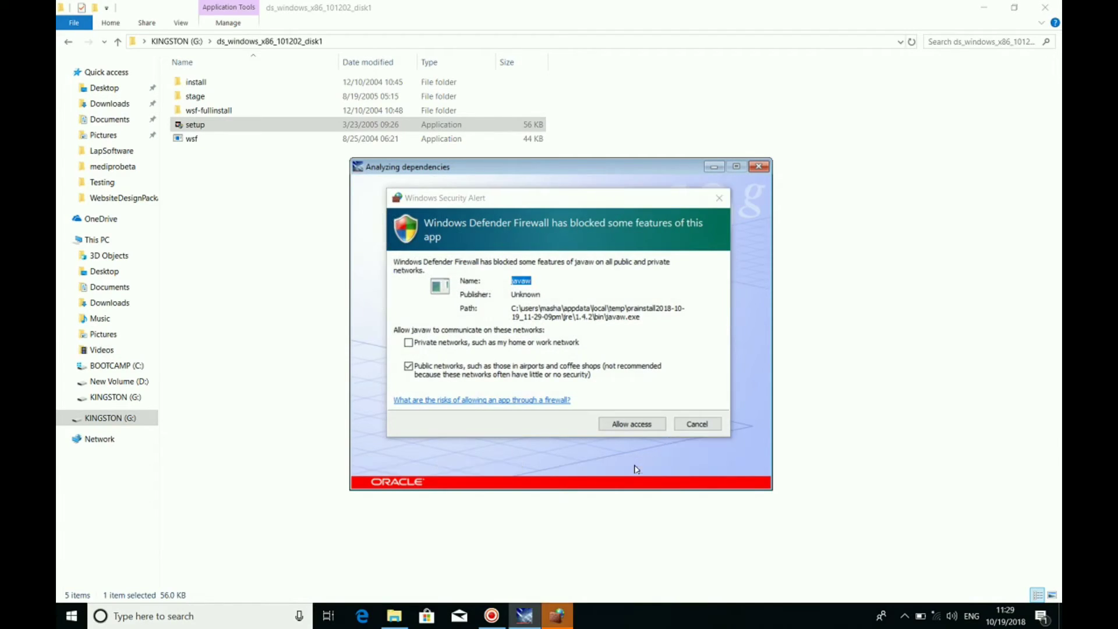
click(620, 426)
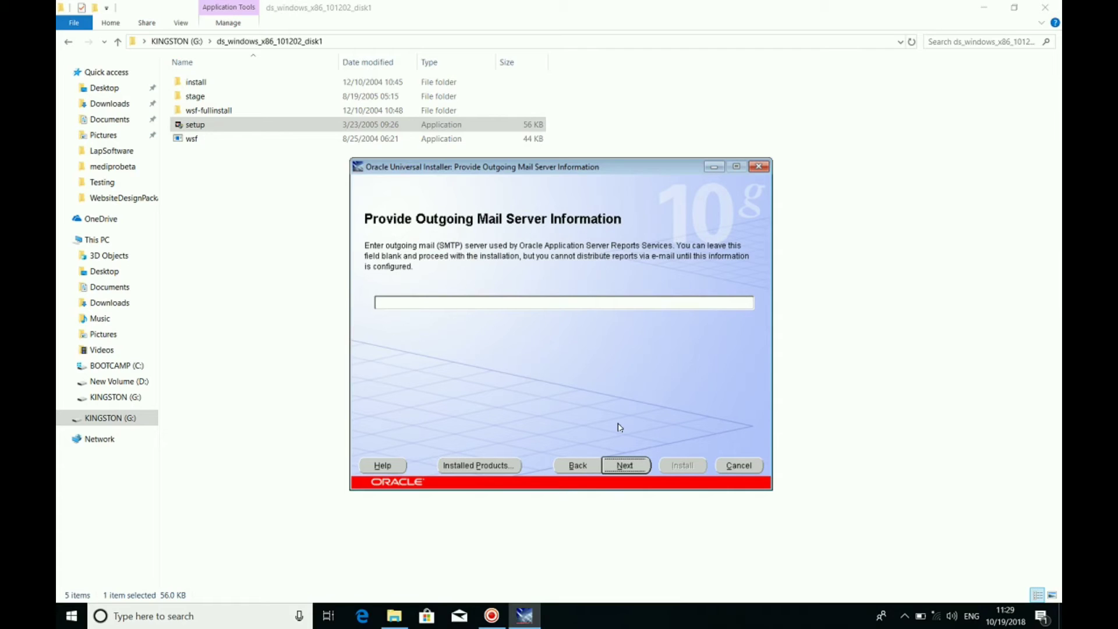
Leave the outgoing mail server blank, review the installation summary and start the installation
click(621, 464)
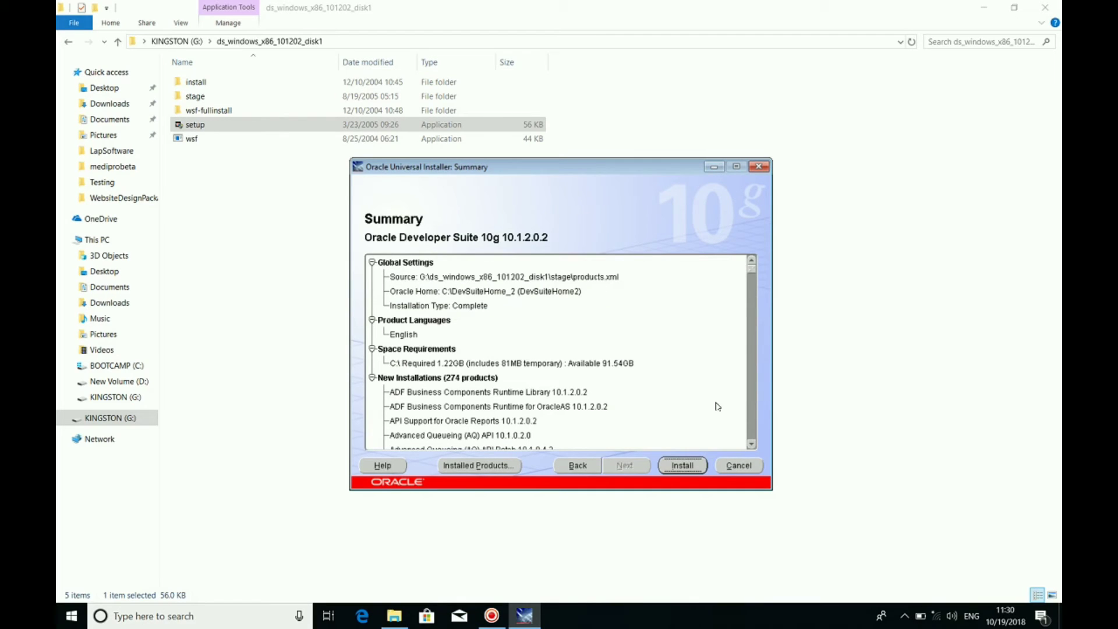
click(753, 411)
drag(754, 411, 754, 430)
click(676, 466)
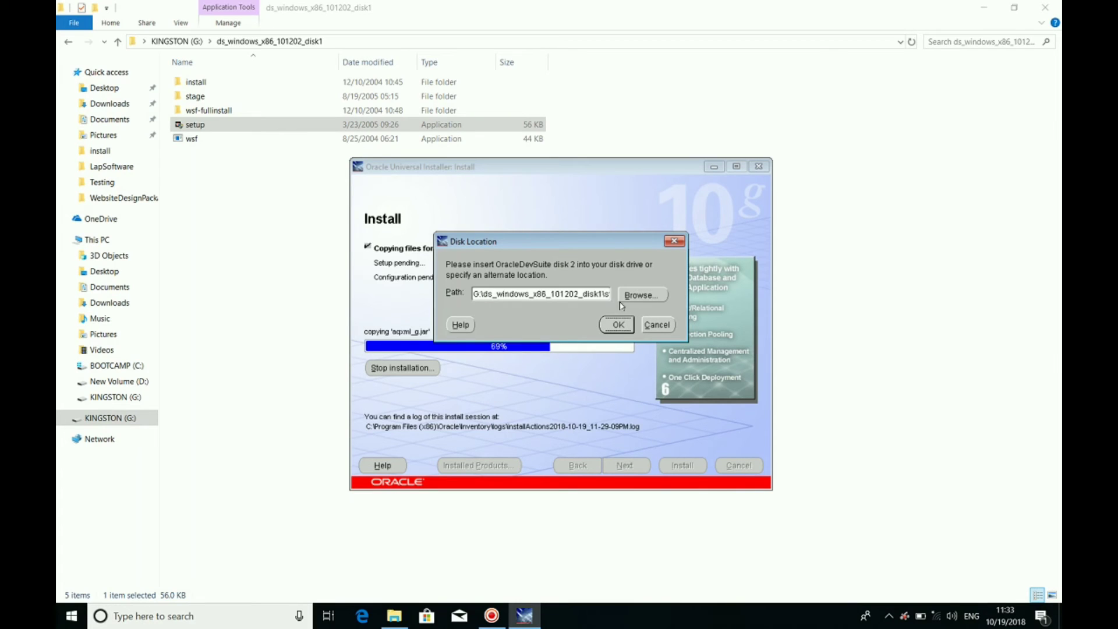
Browse for the directory containing OracleDevSuite disk 2, check the other drives and return to the root of drive G:
click(637, 299)
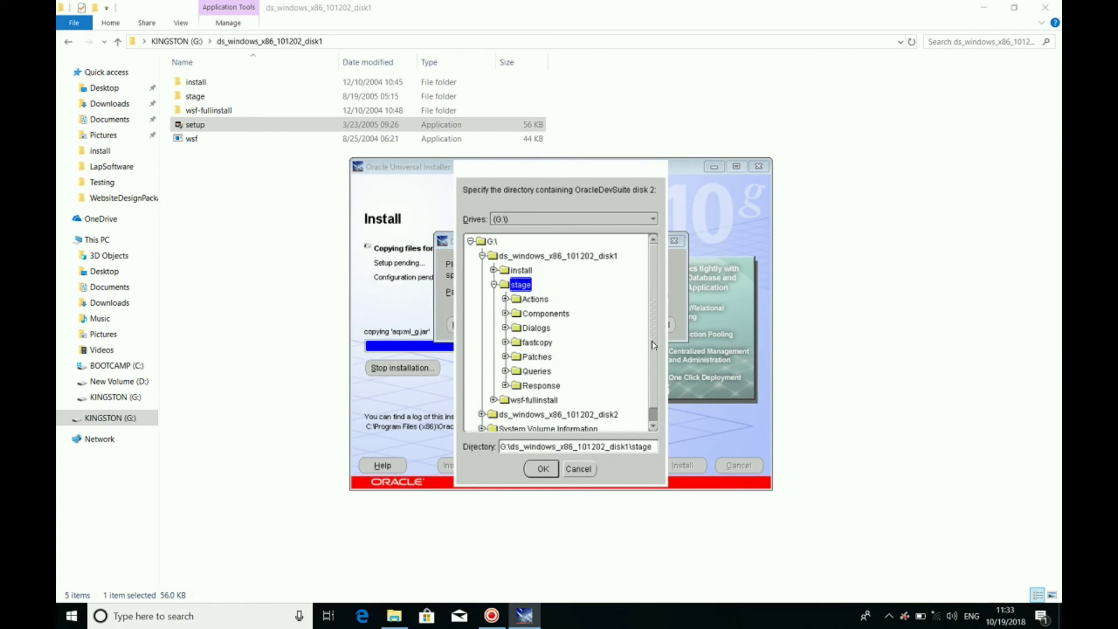
click(653, 424)
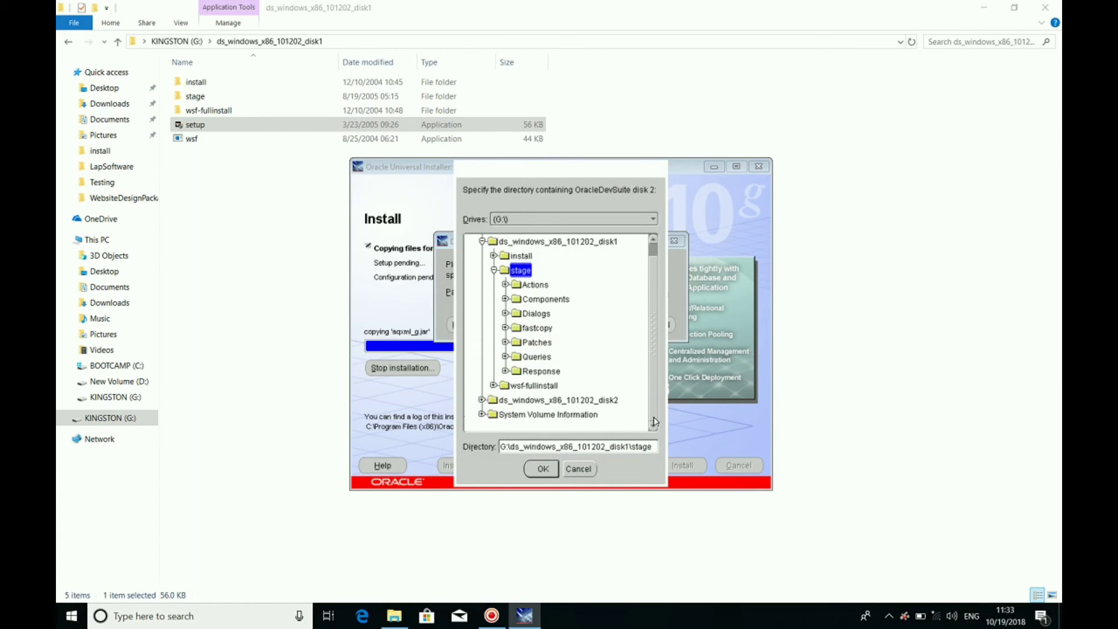
click(653, 218)
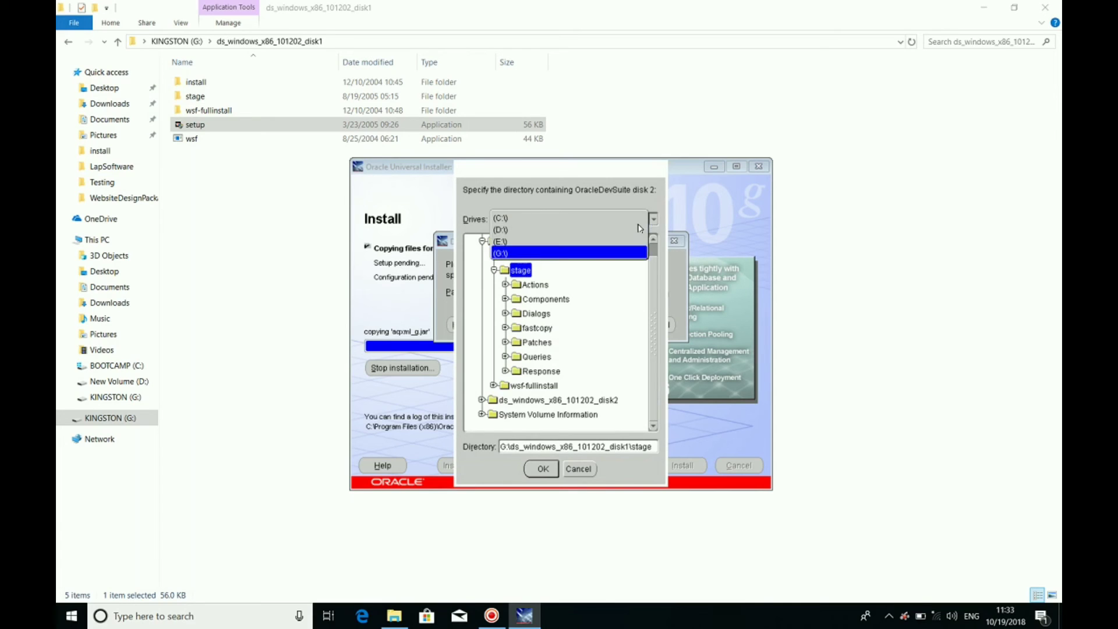
click(600, 241)
click(666, 327)
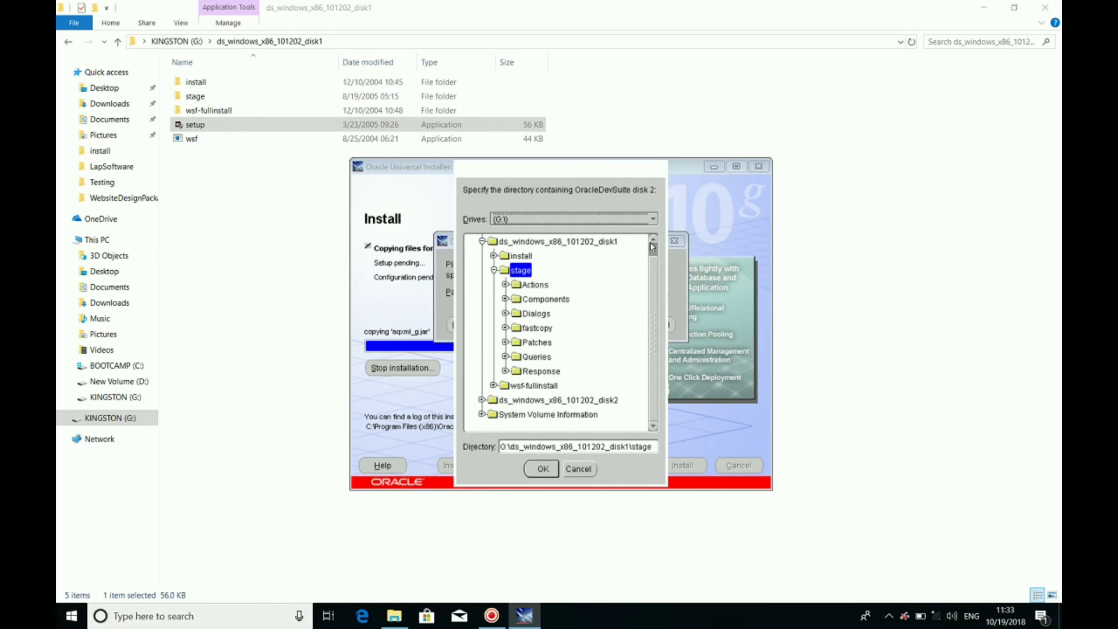
click(648, 223)
click(608, 233)
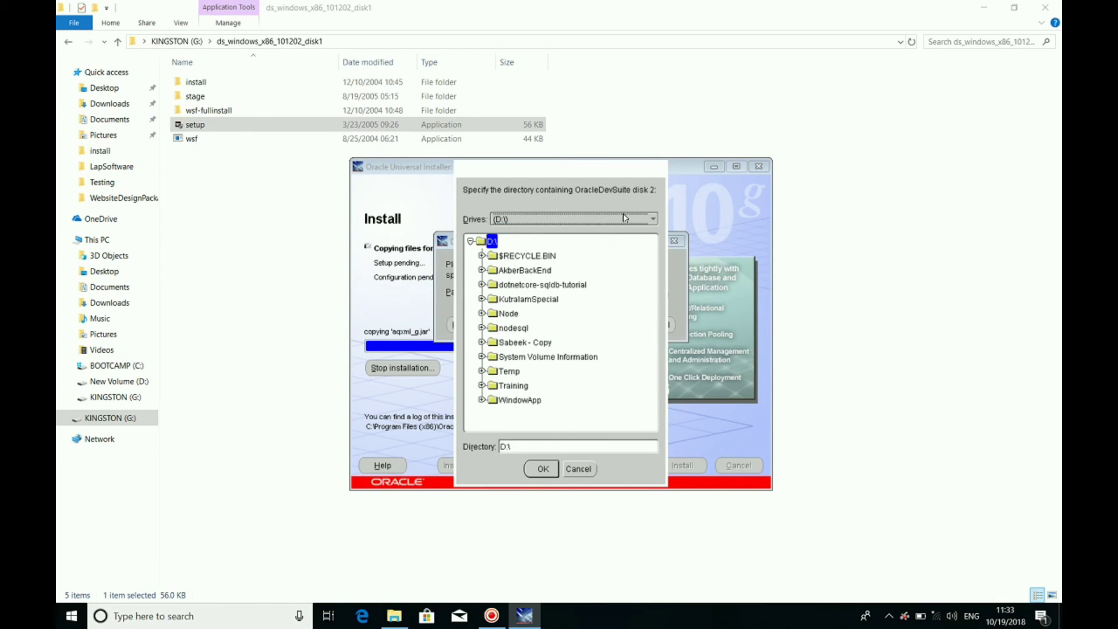
click(622, 219)
click(588, 244)
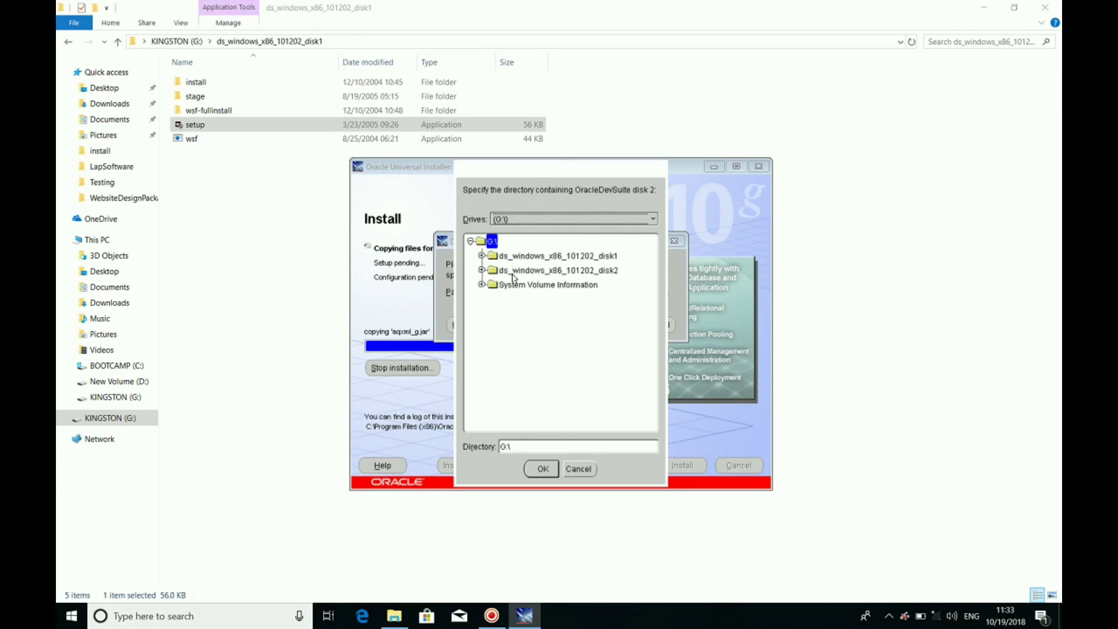
Choose the ds_windows_x86_101202_disk2 folder on G: as the disk 2 location and continue the installation
click(482, 271)
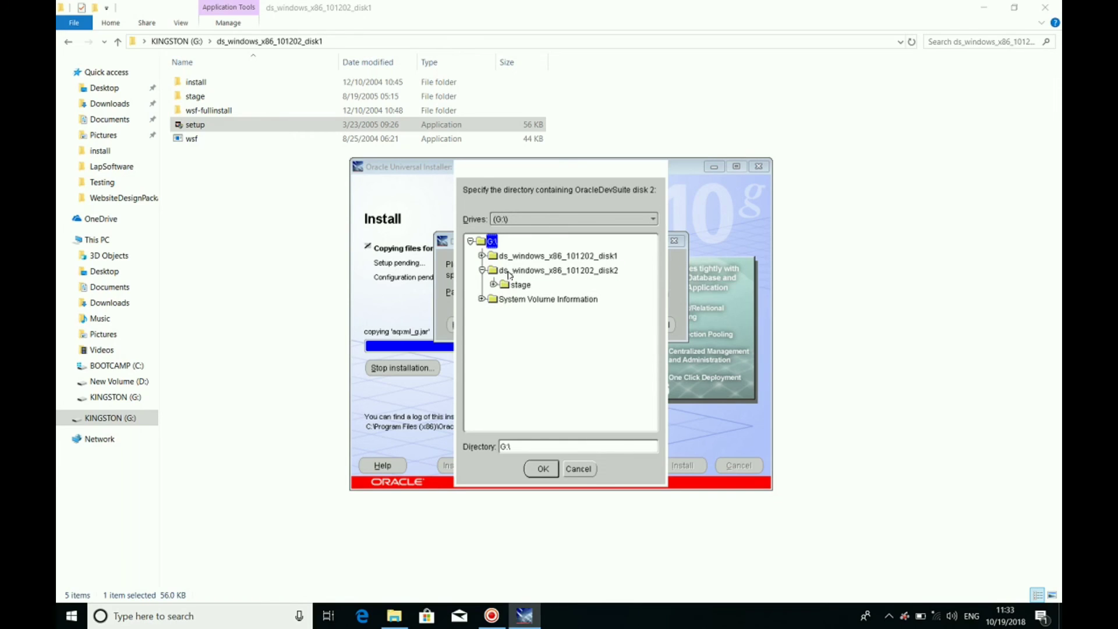
click(510, 271)
click(544, 468)
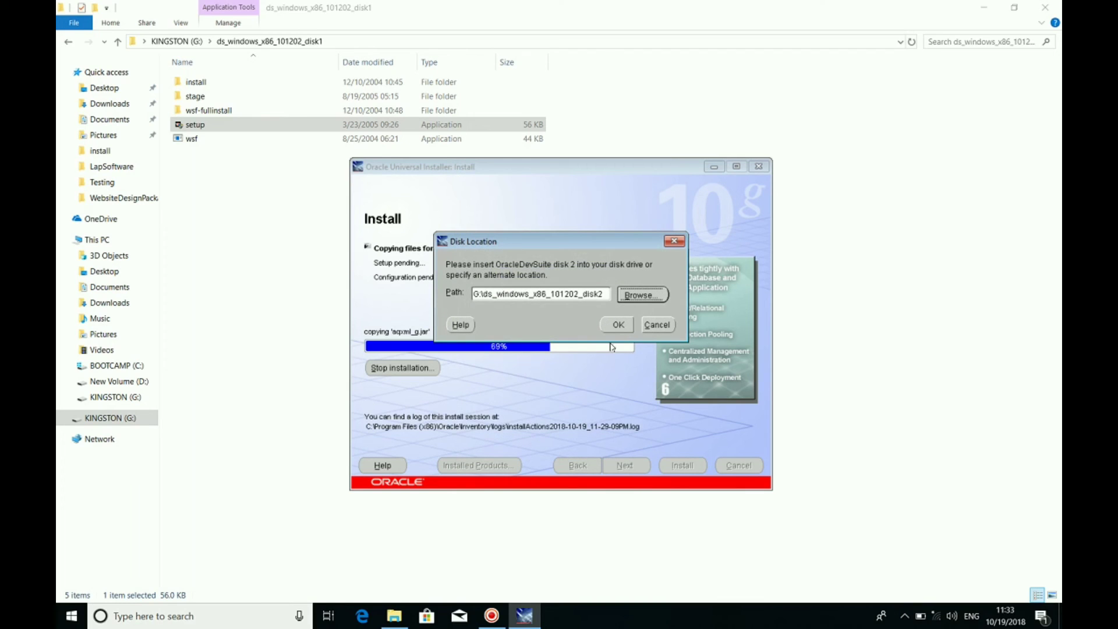
click(620, 328)
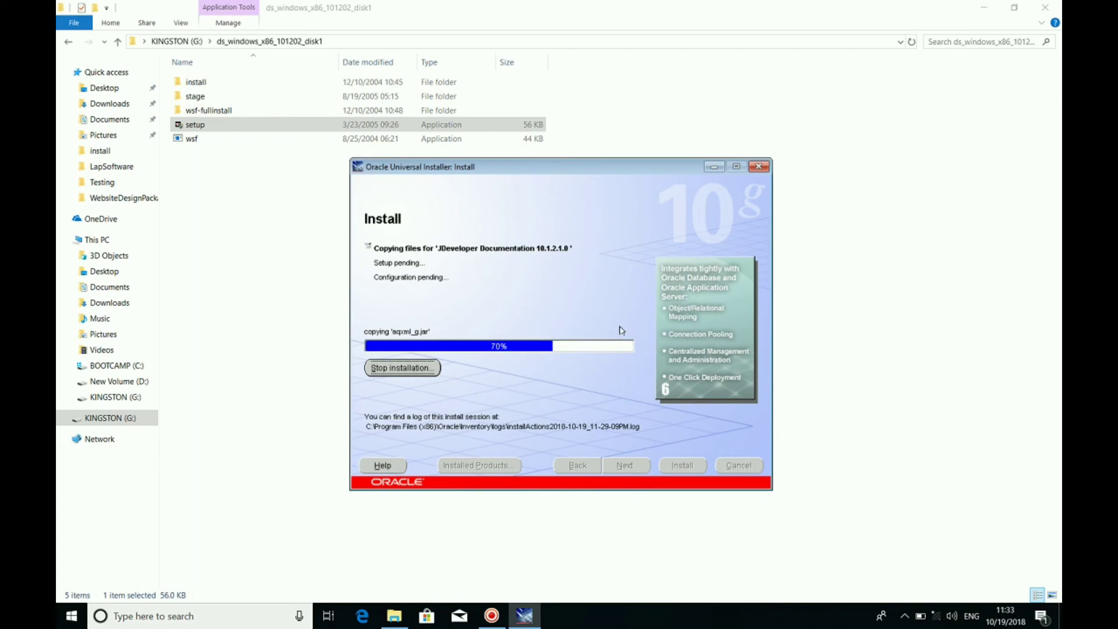